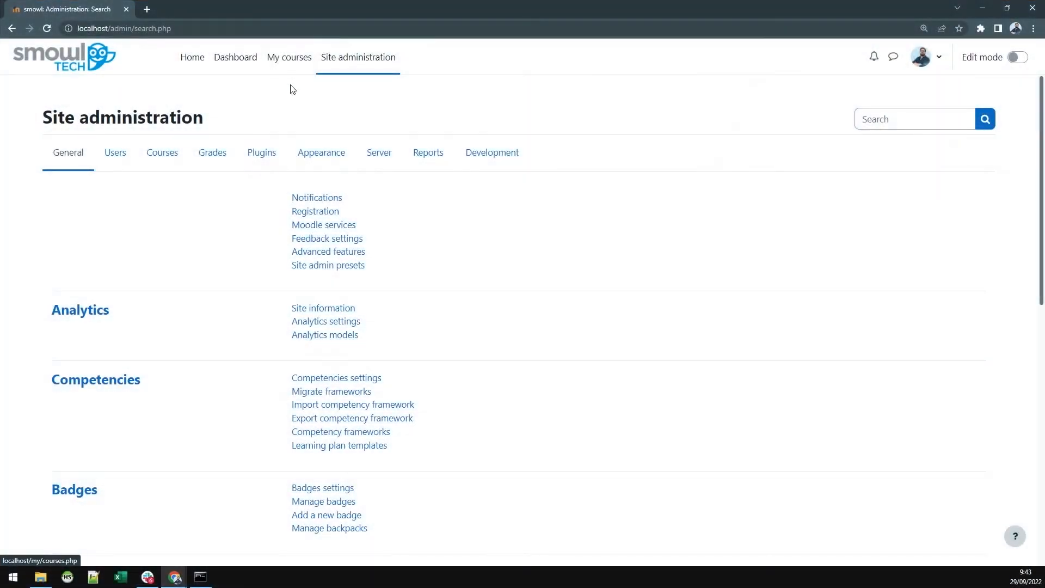
Step: Install the SMOWL block plugin from its uploaded ZIP file and continue past validation
{"action": "left_click", "coordinate": [258, 156]}
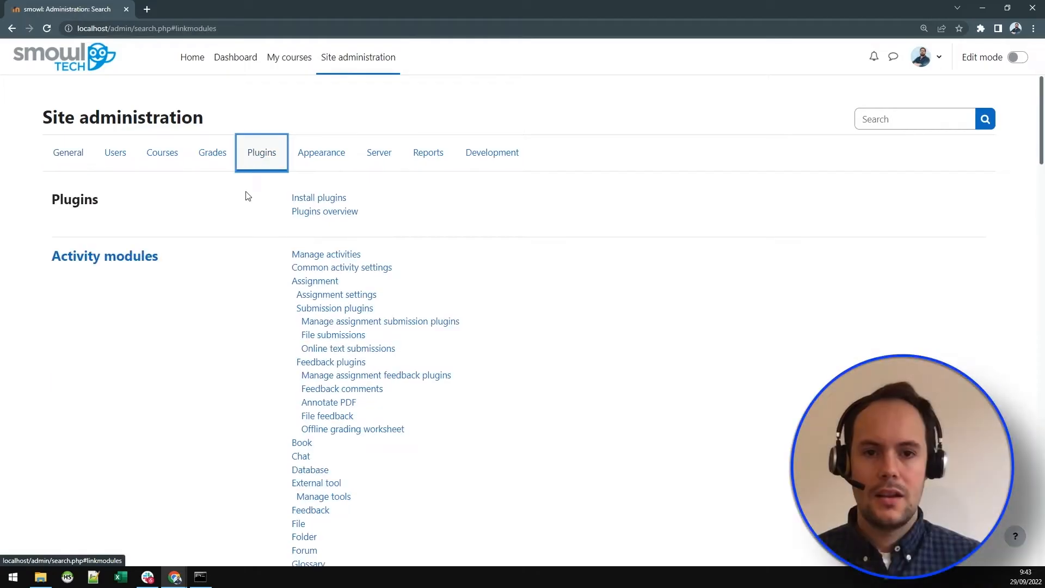
{"action": "left_click", "coordinate": [319, 198]}
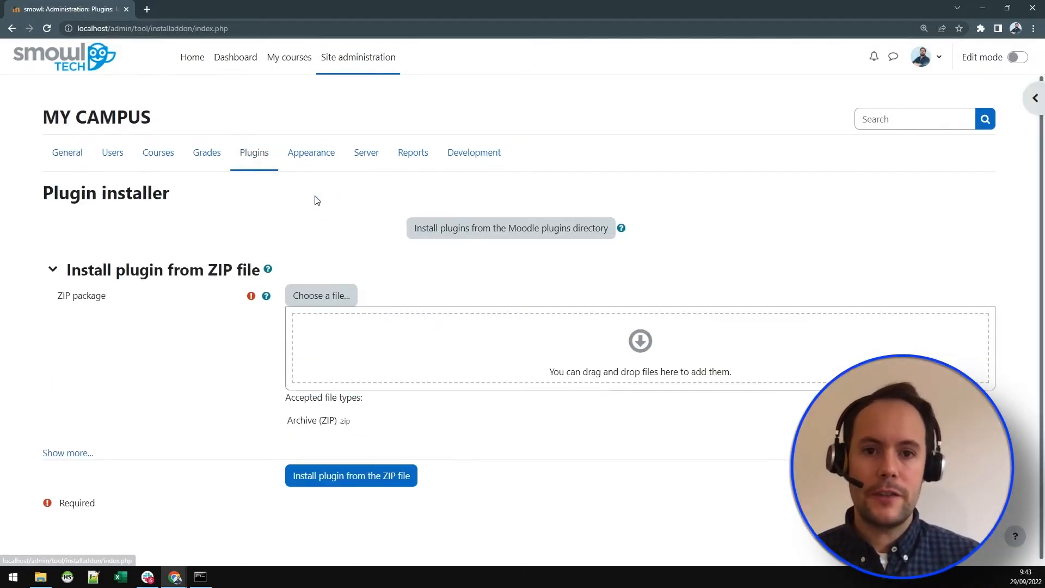
{"action": "mouse_move", "coordinate": [1013, 106]}
{"action": "left_mouse_down"}
{"action": "mouse_move", "coordinate": [897, 123]}
{"action": "mouse_move", "coordinate": [654, 339]}
{"action": "left_mouse_up"}
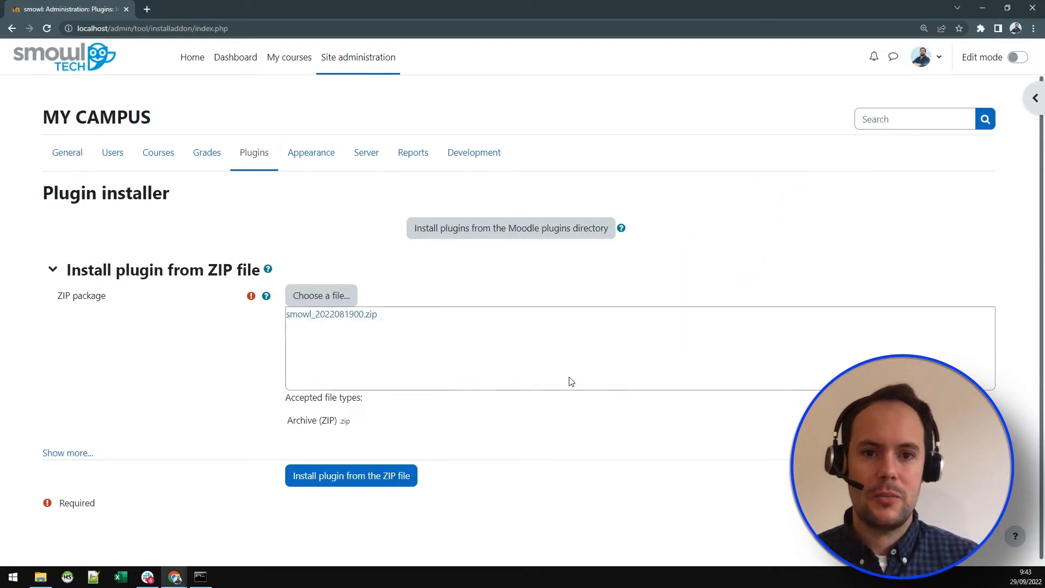
{"action": "left_click", "coordinate": [374, 475]}
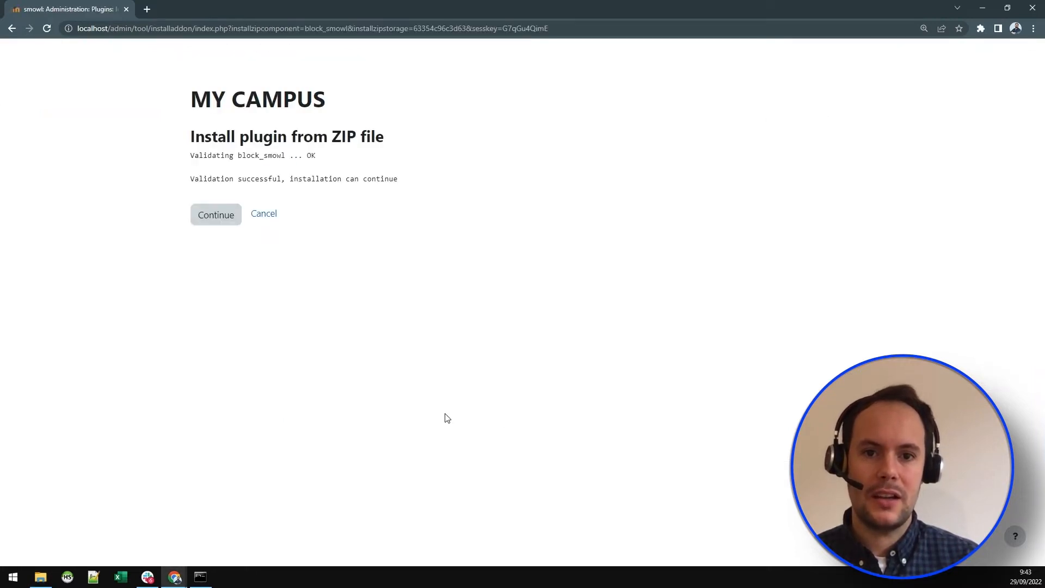
{"action": "key", "text": "Return"}
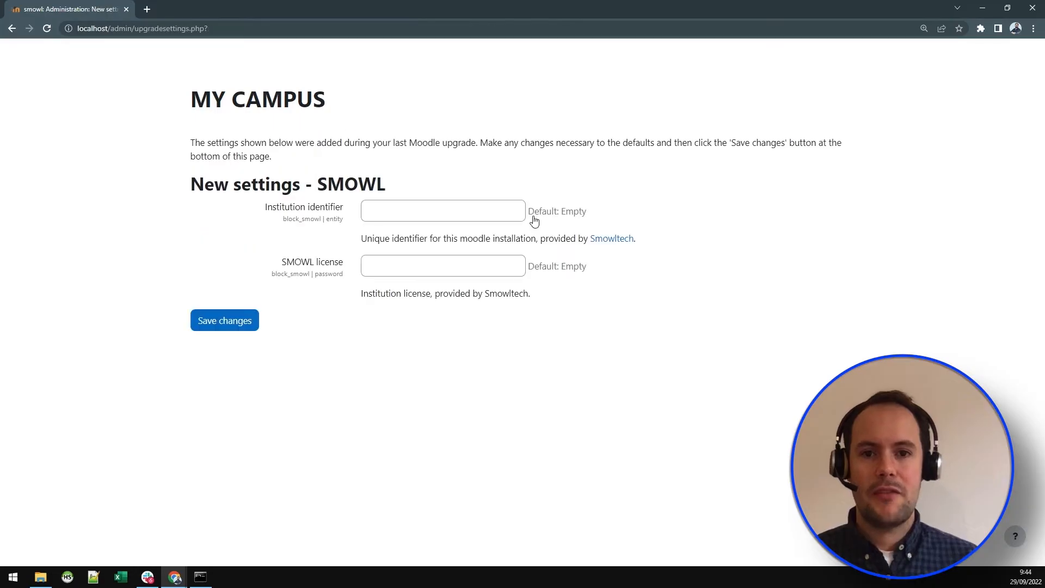
Step: Fill in the institution identifier and SMOWL license key and save the settings
{"action": "left_click", "coordinate": [474, 210]}
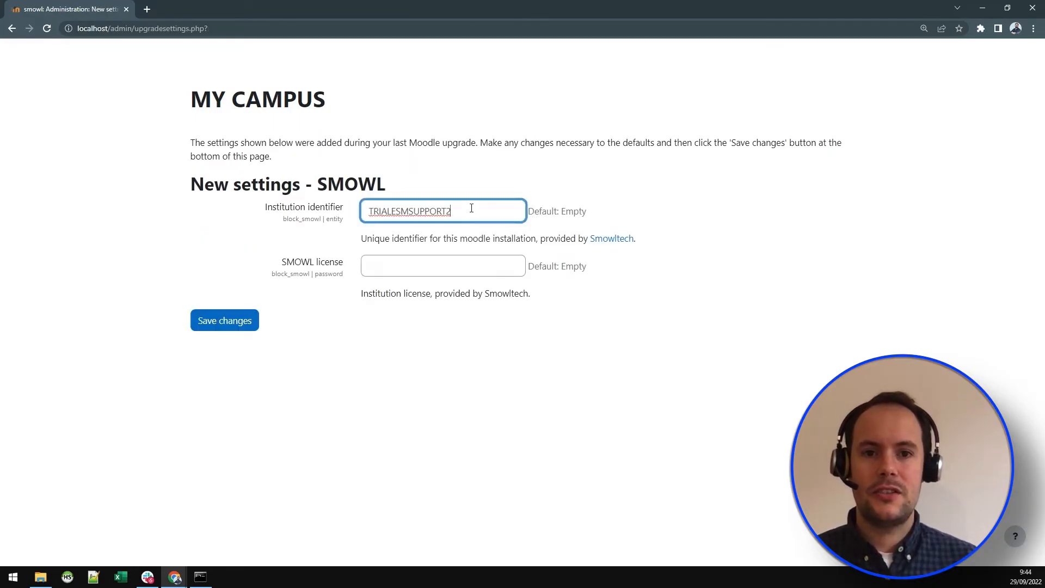
{"action": "left_click", "coordinate": [425, 265]}
{"action": "key", "text": "ctrl+v"}
{"action": "left_click", "coordinate": [218, 321]}
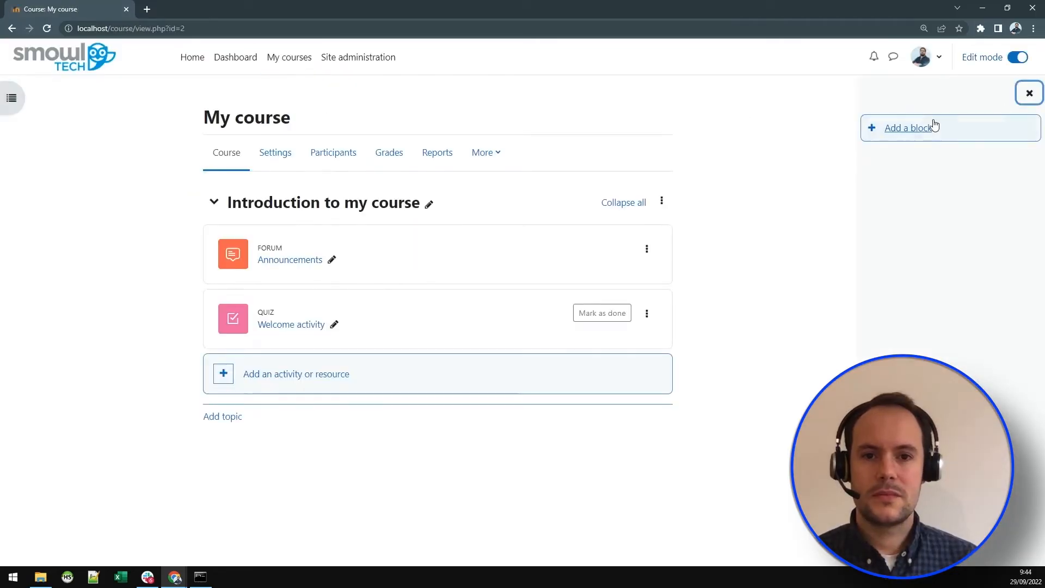
Step: Add the SMOWL block to the course from the Add a block list
{"action": "left_click", "coordinate": [921, 128]}
{"action": "scroll", "coordinate": [486, 327], "scroll_direction": "down", "scroll_amount": 5}
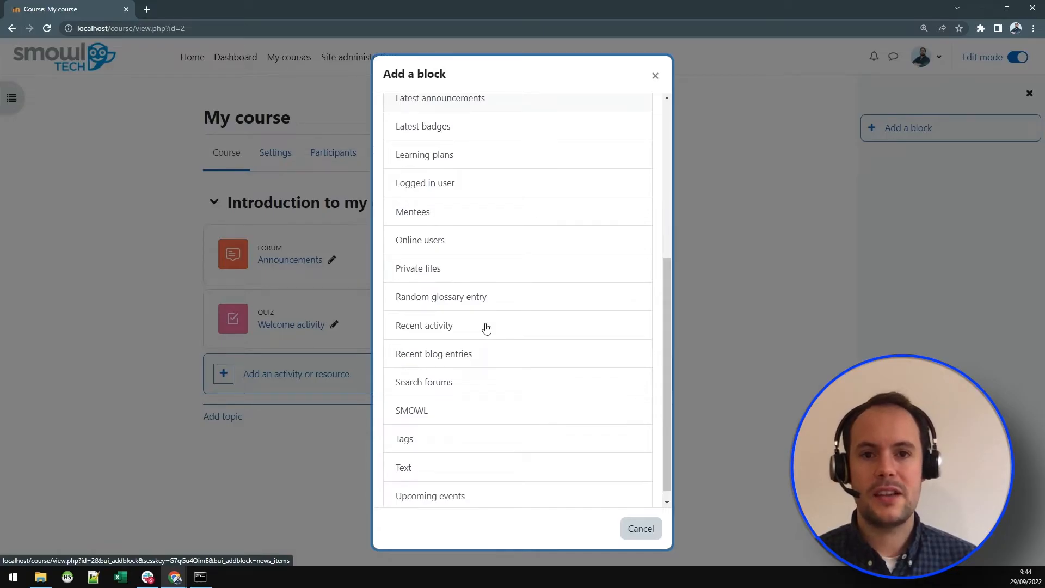
{"action": "scroll", "coordinate": [487, 327], "scroll_direction": "down", "scroll_amount": 1}
{"action": "left_click", "coordinate": [418, 402]}
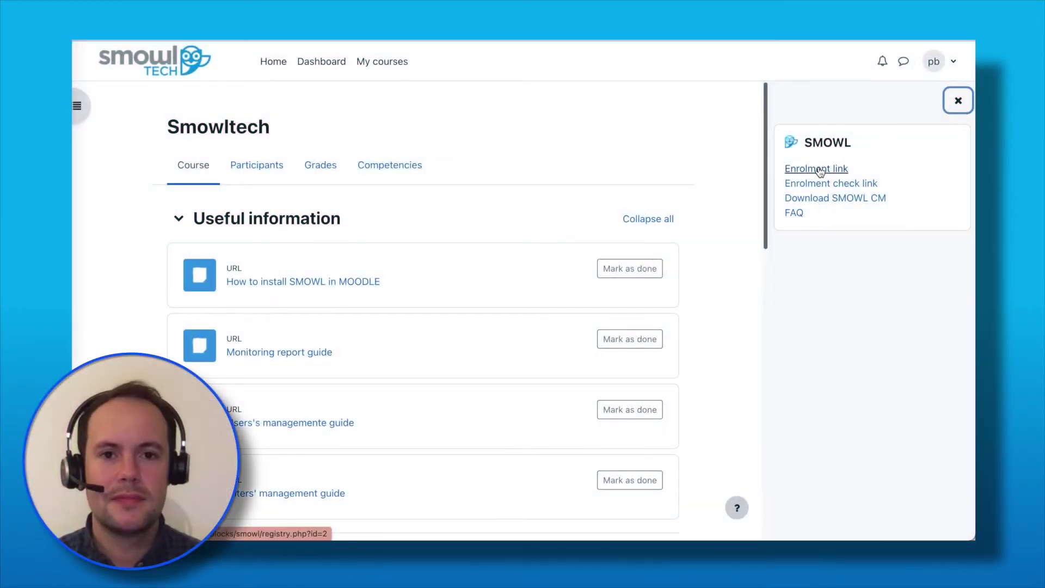
Step: Start the SMOWL student registration and enter the student's name and mail
{"action": "left_click", "coordinate": [817, 169]}
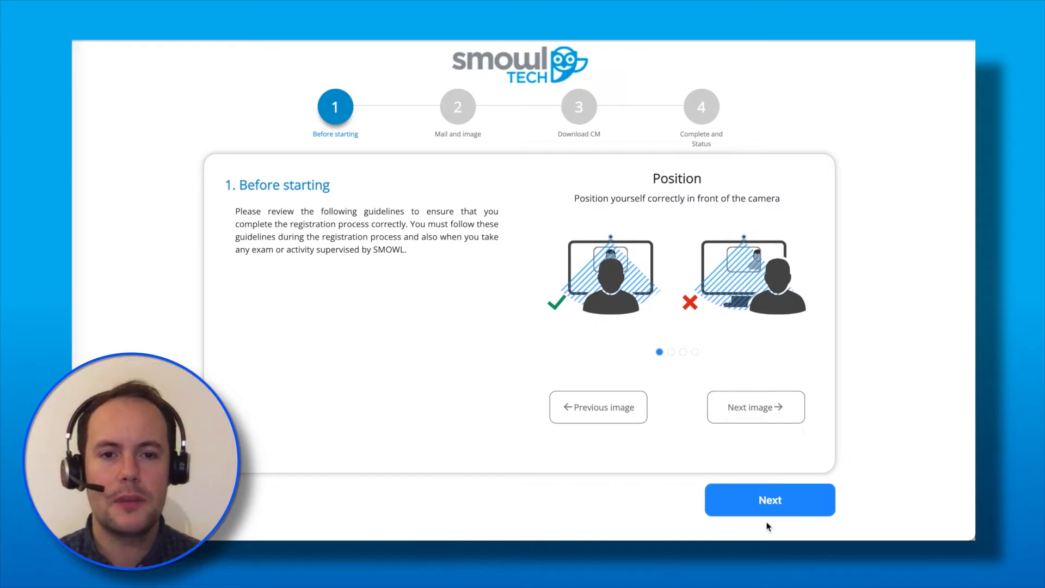
{"action": "left_click", "coordinate": [777, 508]}
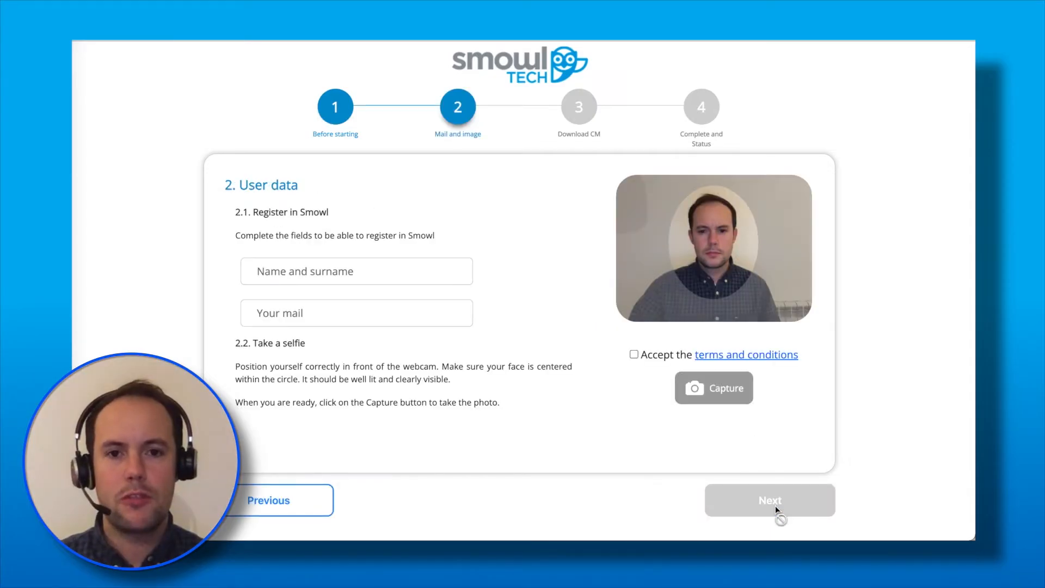
{"action": "left_click", "coordinate": [418, 271]}
{"action": "type", "text": "Patxi"}
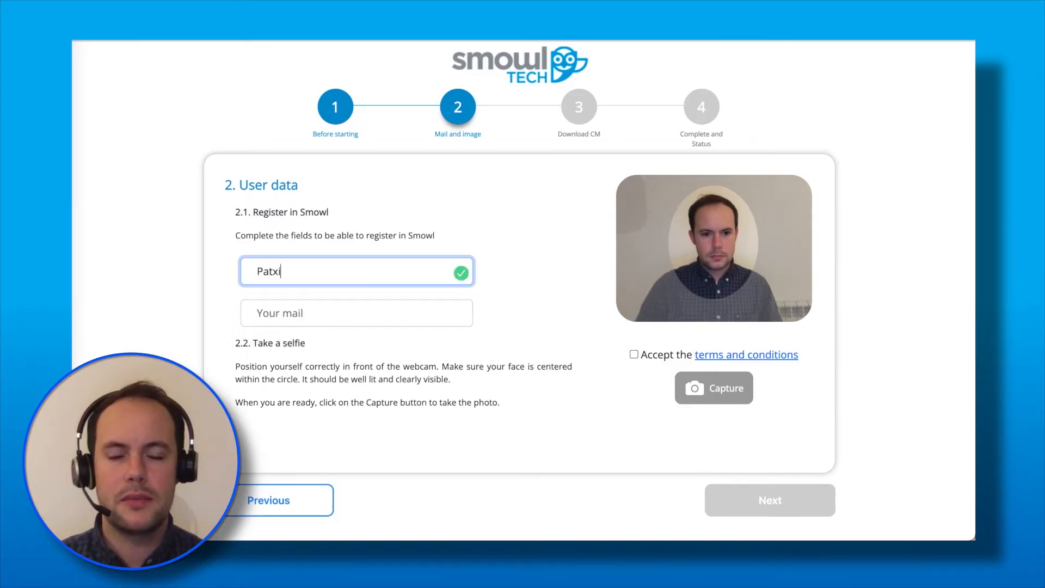
{"action": "key", "text": "Tab"}
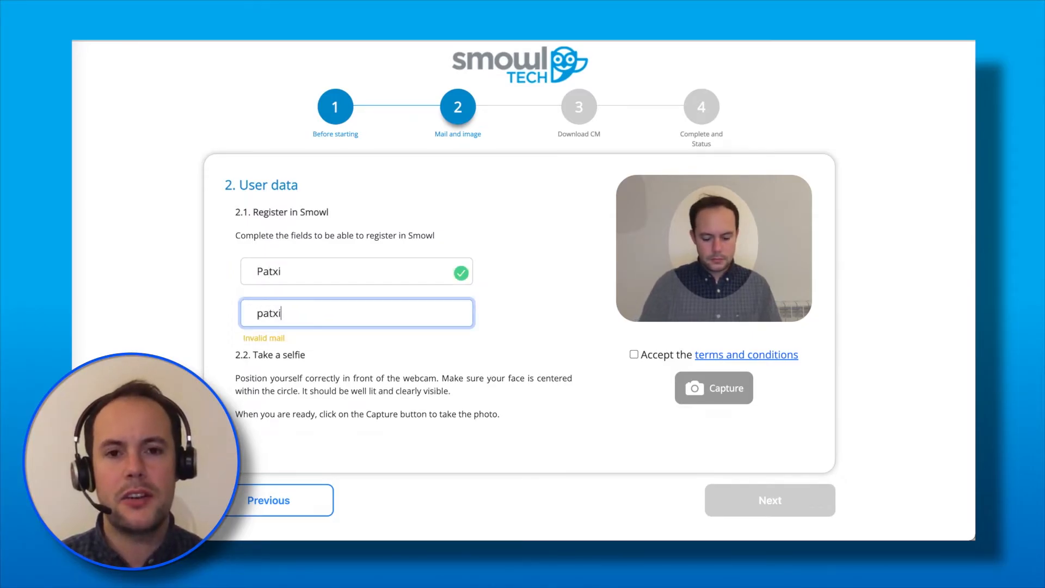
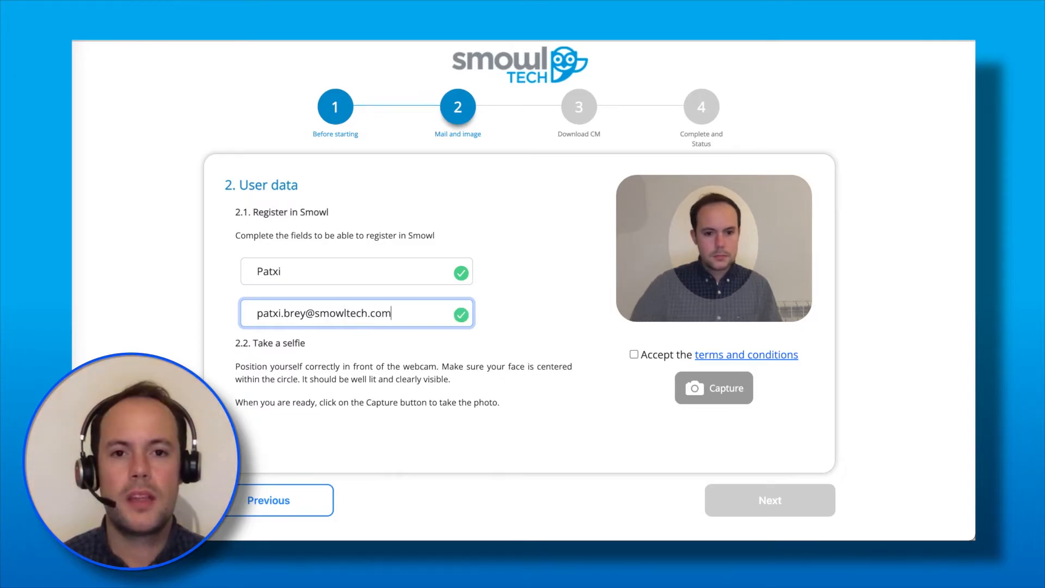
Step: Accept the terms and conditions, capture the registration selfie and finish the registration
{"action": "left_click", "coordinate": [633, 355]}
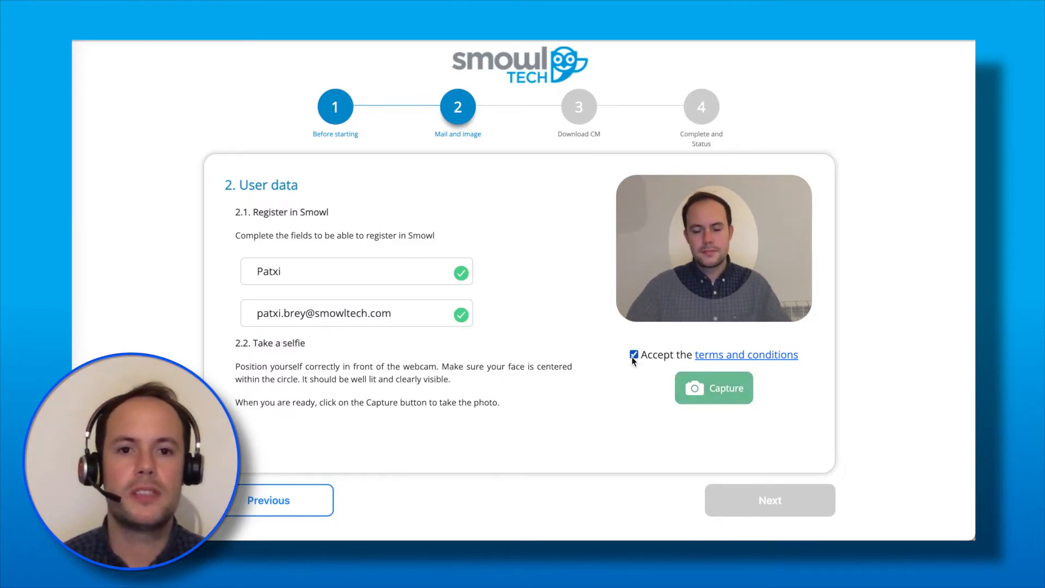
{"action": "left_click", "coordinate": [705, 387]}
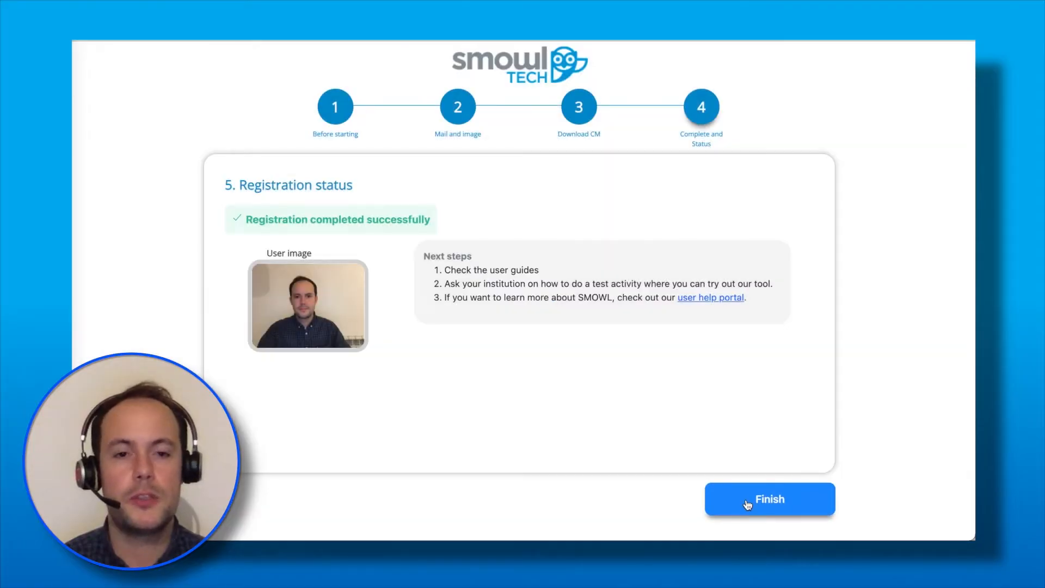
{"action": "left_click", "coordinate": [747, 504]}
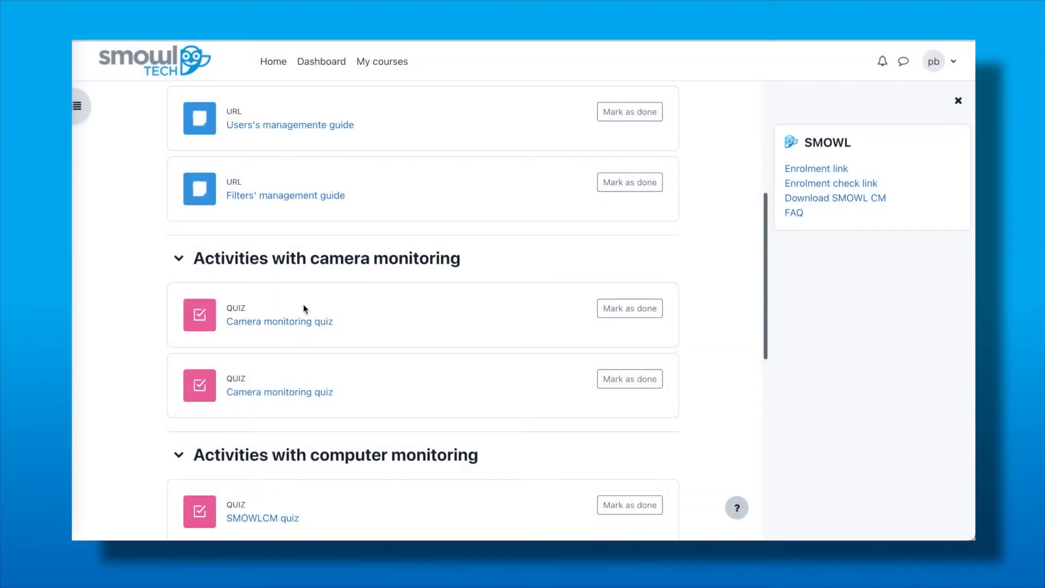
Step: Attempt the Camera monitoring quiz and answer True to both questions
{"action": "left_click", "coordinate": [294, 321]}
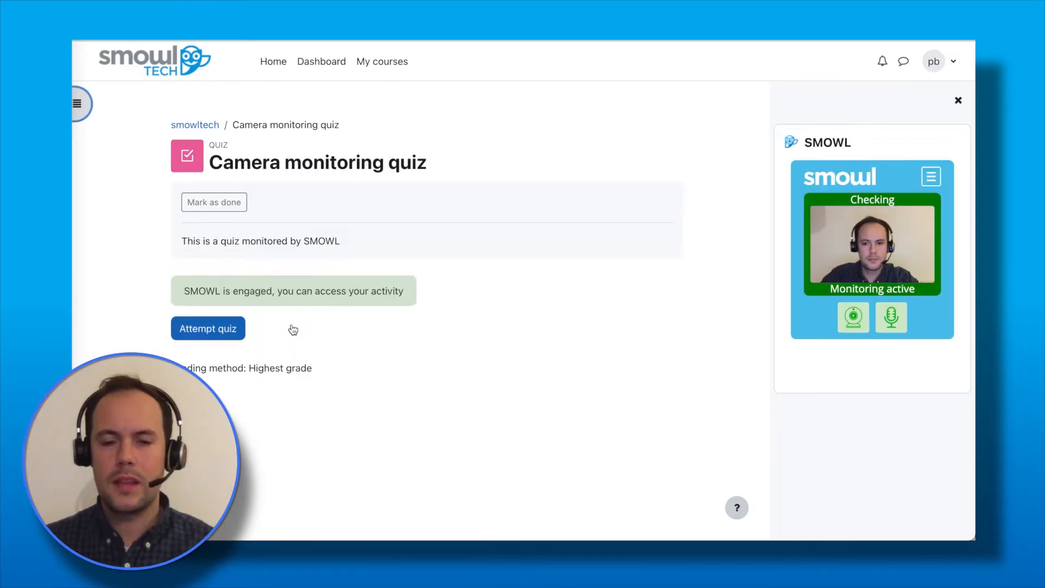
{"action": "left_click", "coordinate": [230, 330]}
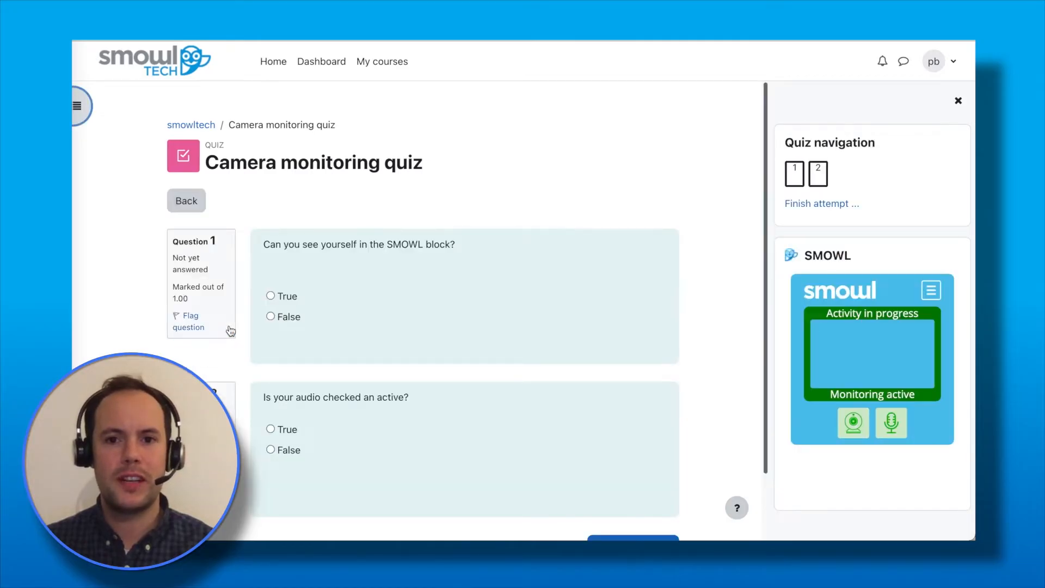
{"action": "left_click", "coordinate": [270, 295]}
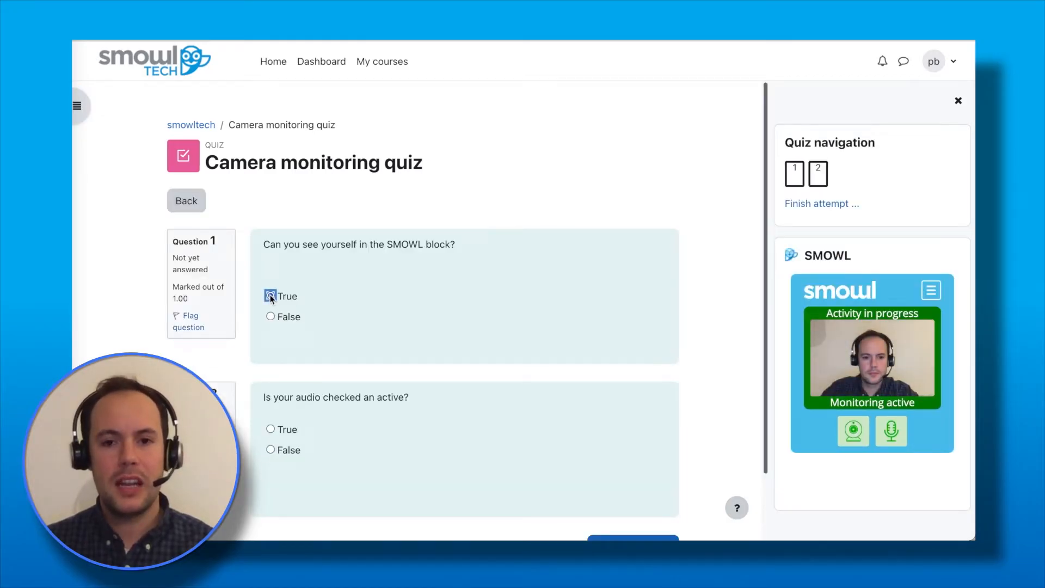
{"action": "scroll", "coordinate": [299, 310], "scroll_direction": "down", "scroll_amount": 1}
{"action": "scroll", "coordinate": [299, 309], "scroll_direction": "down", "scroll_amount": 1}
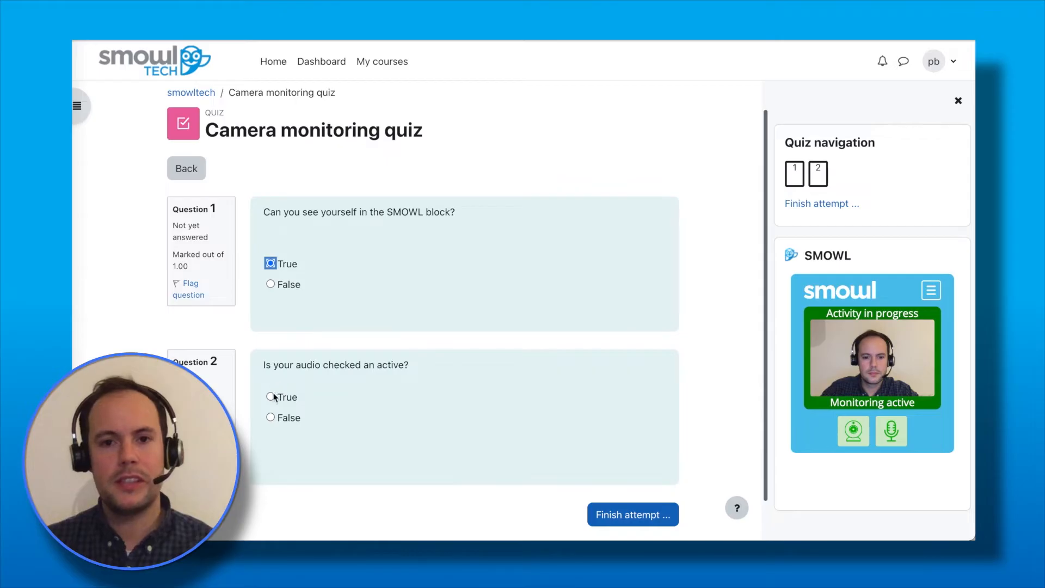
{"action": "left_click", "coordinate": [271, 397]}
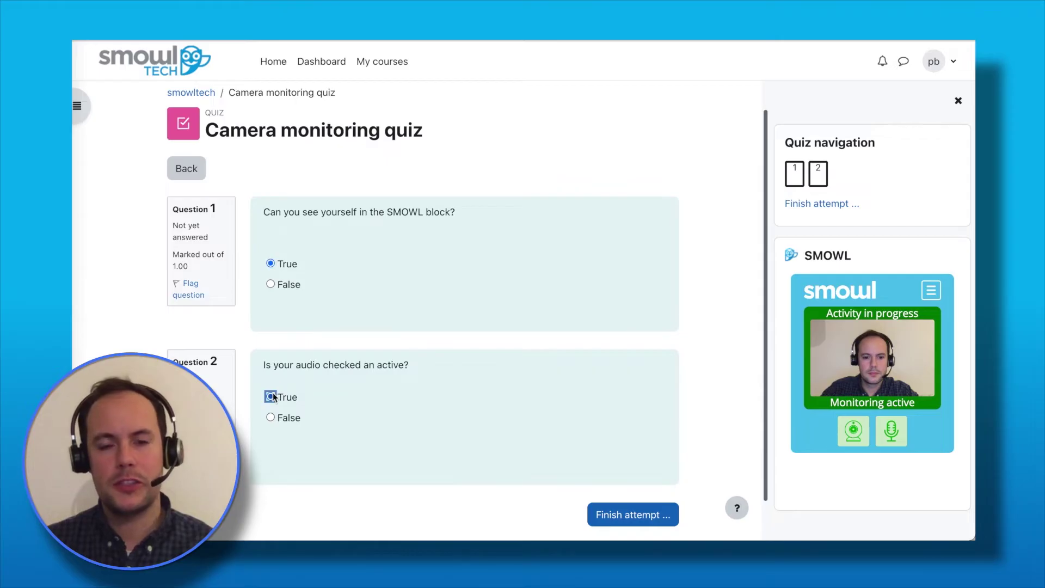
Step: Finish the attempt and submit all answers, confirming the submission
{"action": "left_click", "coordinate": [604, 515]}
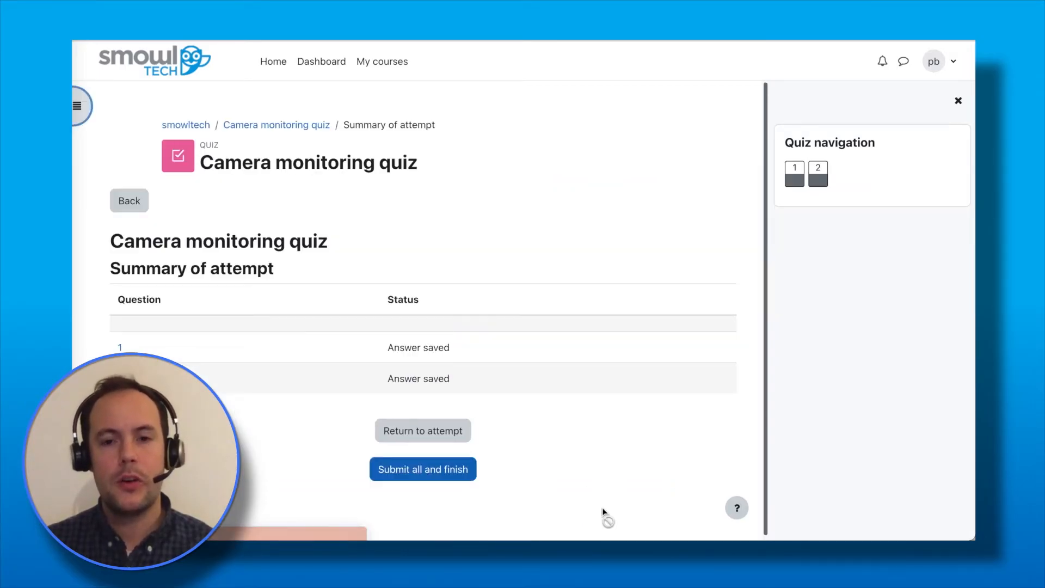
{"action": "left_click", "coordinate": [461, 470]}
{"action": "left_click", "coordinate": [618, 170]}
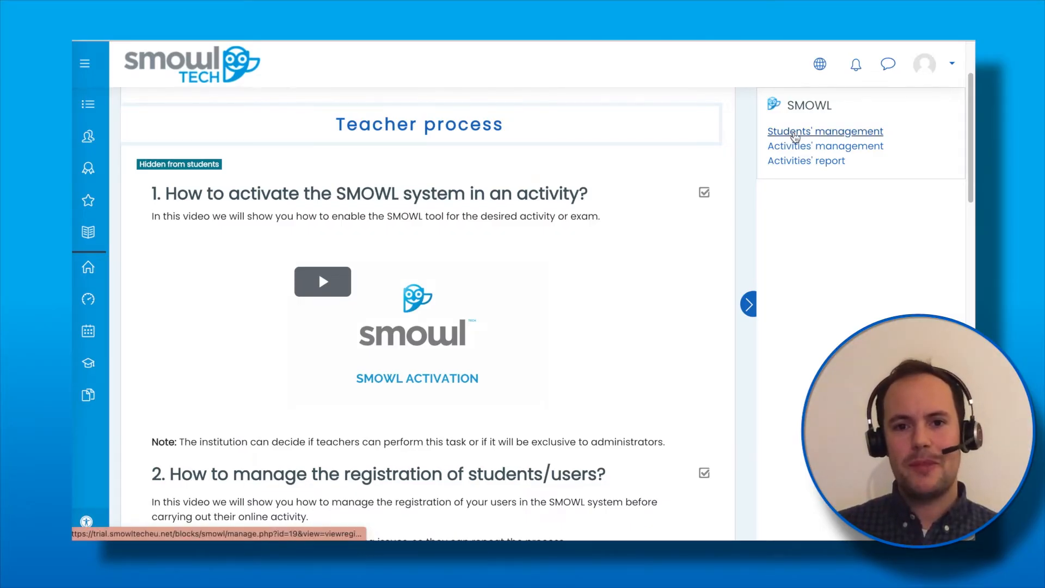
{"action": "left_click", "coordinate": [794, 132]}
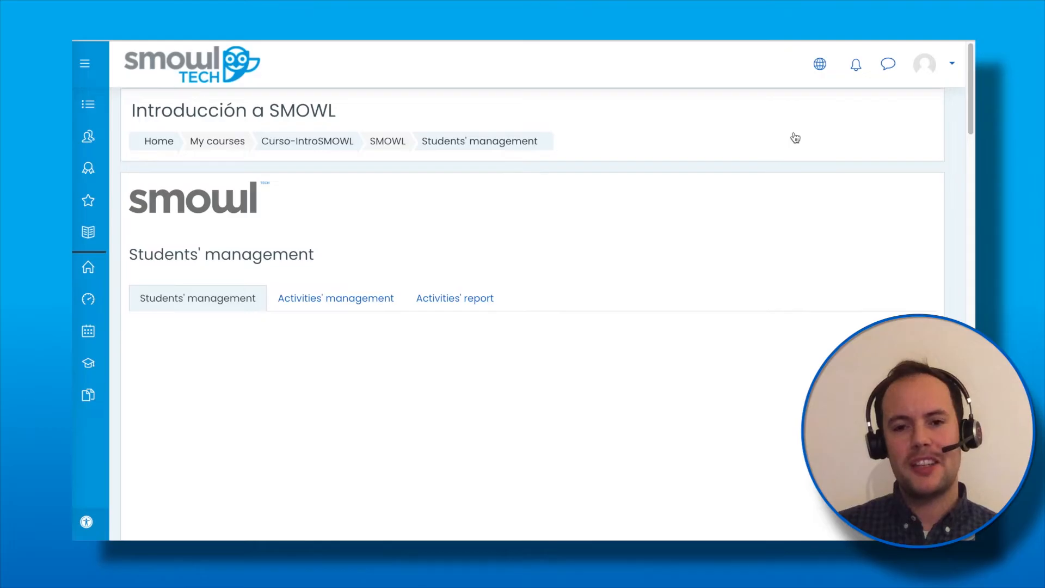
{"action": "scroll", "coordinate": [791, 162], "scroll_direction": "down", "scroll_amount": 1}
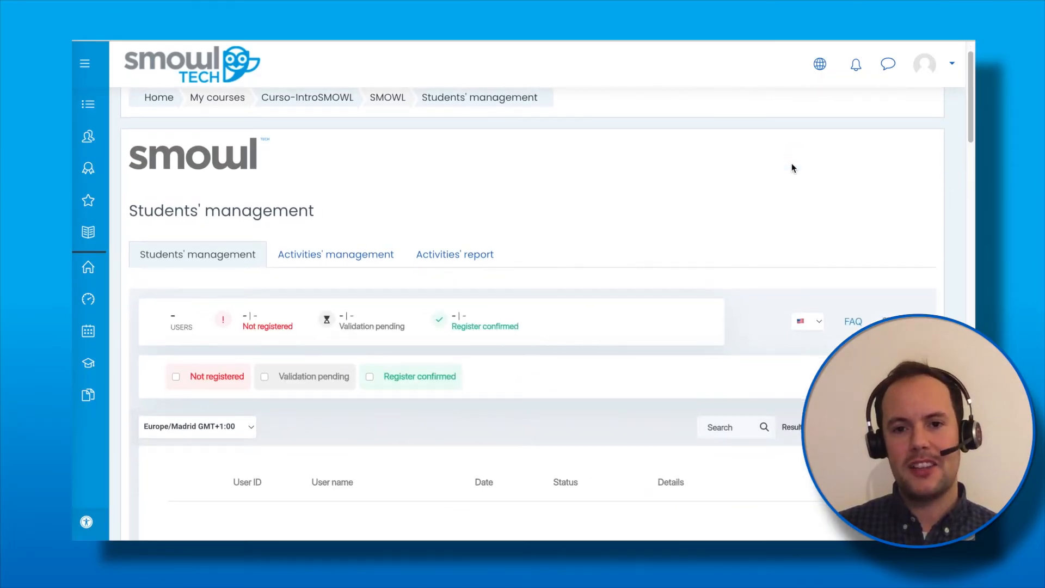
{"action": "scroll", "coordinate": [791, 163], "scroll_direction": "down", "scroll_amount": 1}
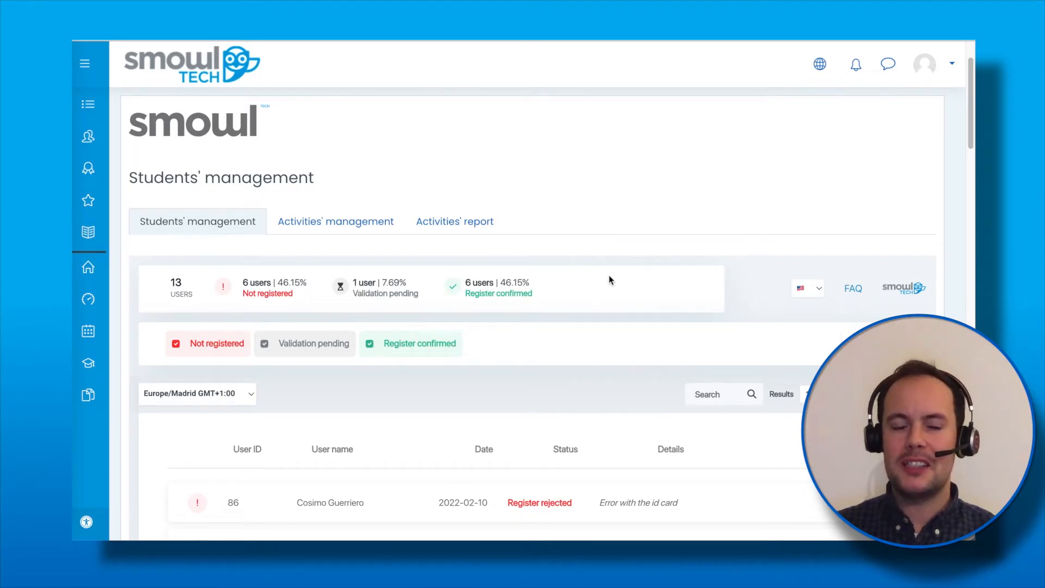
{"action": "scroll", "coordinate": [608, 281], "scroll_direction": "down", "scroll_amount": 2}
{"action": "scroll", "coordinate": [612, 280], "scroll_direction": "down", "scroll_amount": 2}
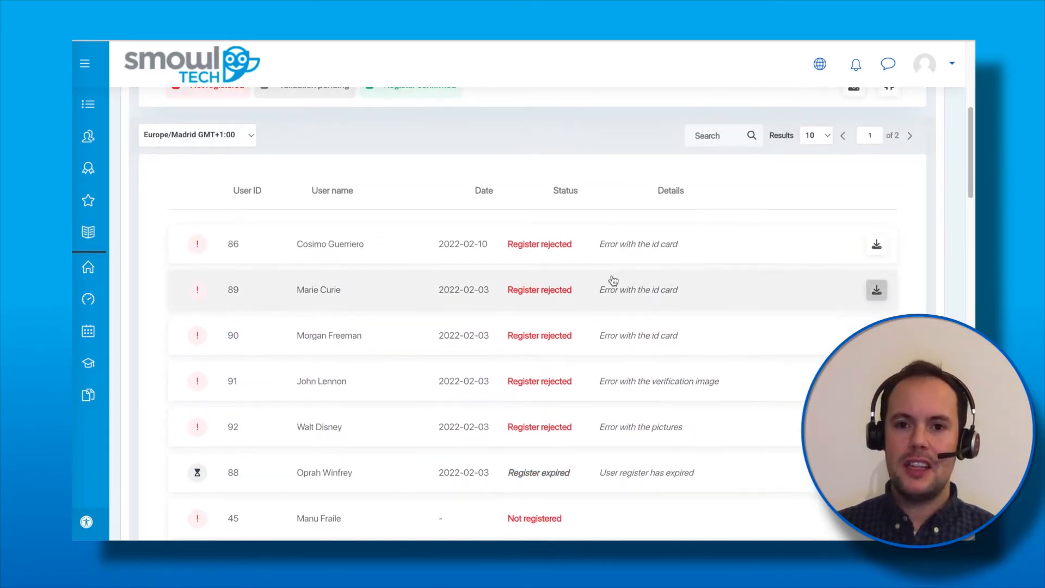
{"action": "scroll", "coordinate": [613, 280], "scroll_direction": "down", "scroll_amount": 2}
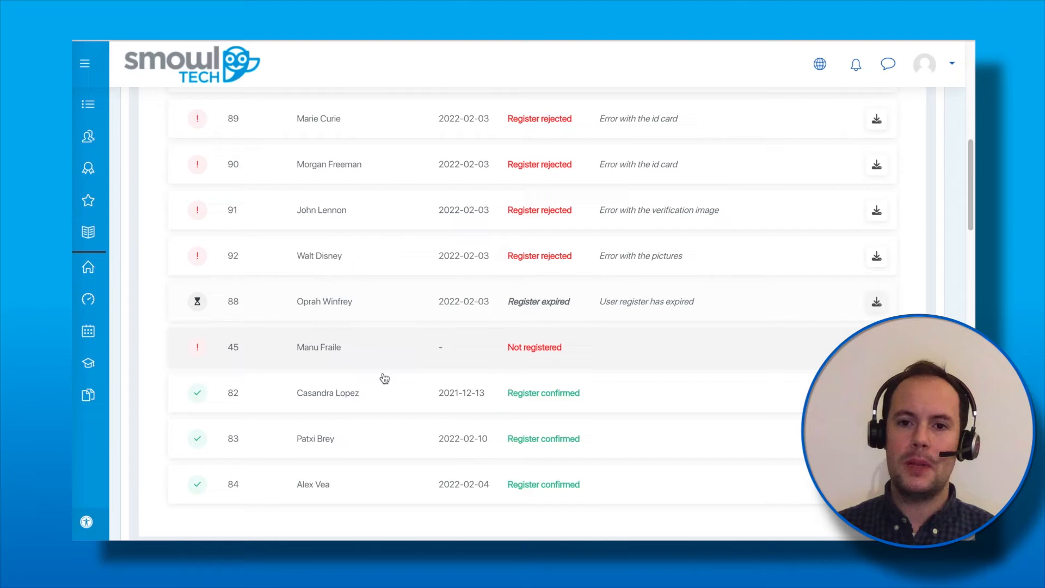
{"action": "left_click", "coordinate": [380, 393]}
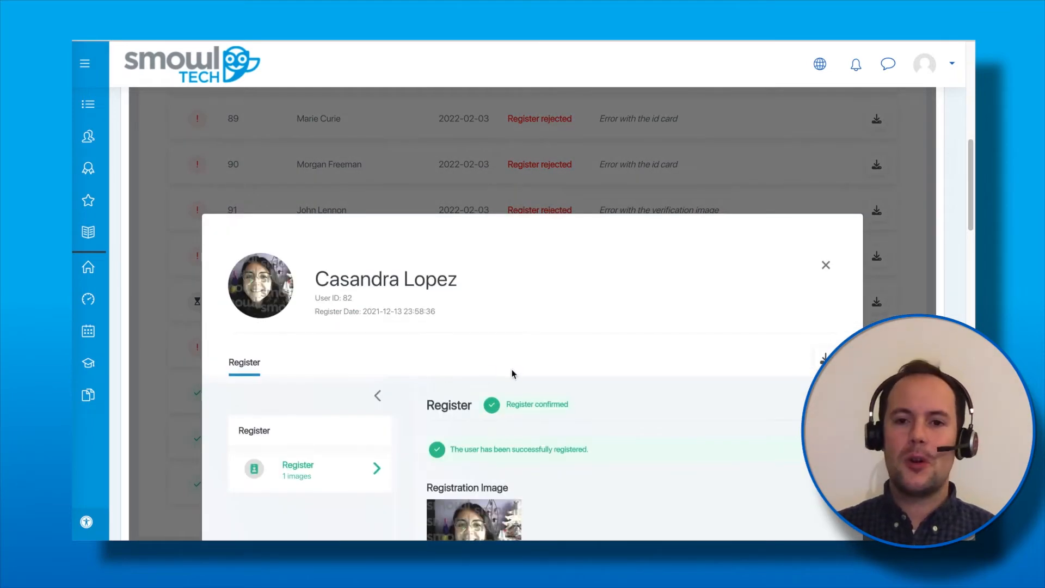
{"action": "scroll", "coordinate": [514, 374], "scroll_direction": "down", "scroll_amount": 2}
{"action": "left_click", "coordinate": [826, 129]}
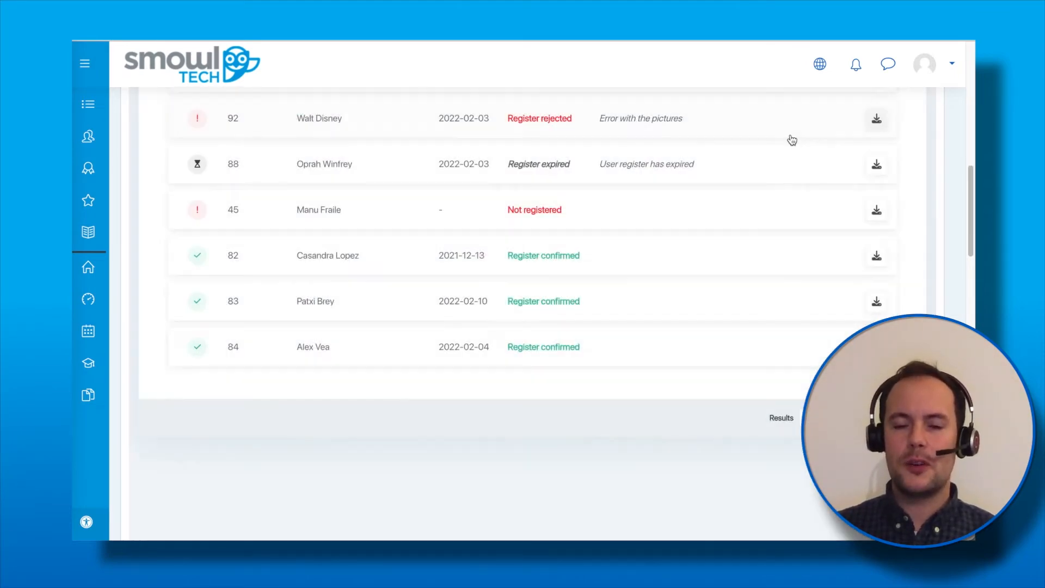
{"action": "left_click", "coordinate": [346, 308]}
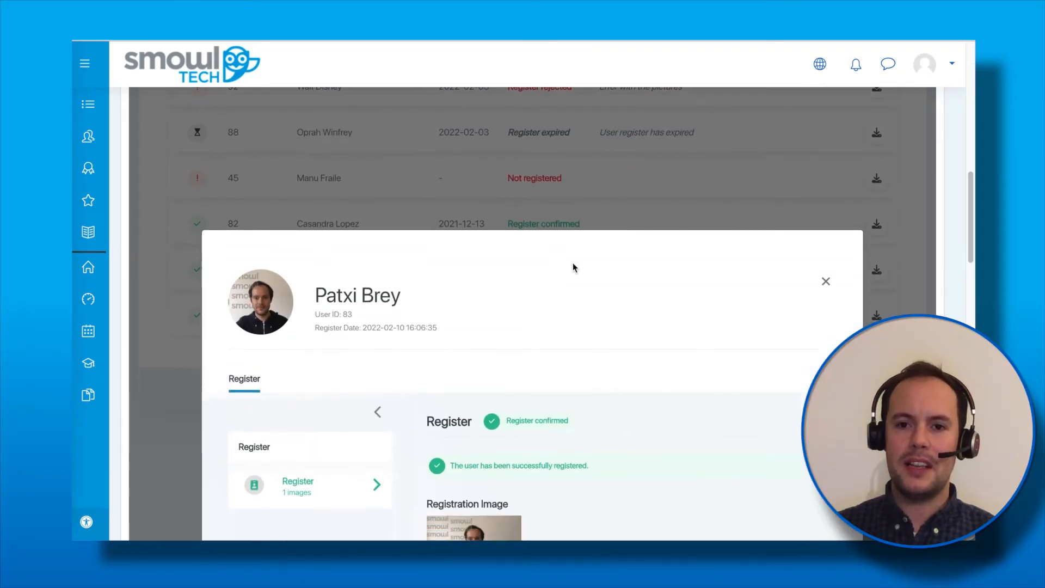
{"action": "scroll", "coordinate": [573, 262], "scroll_direction": "down", "scroll_amount": 5}
{"action": "scroll", "coordinate": [556, 292], "scroll_direction": "up", "scroll_amount": 3}
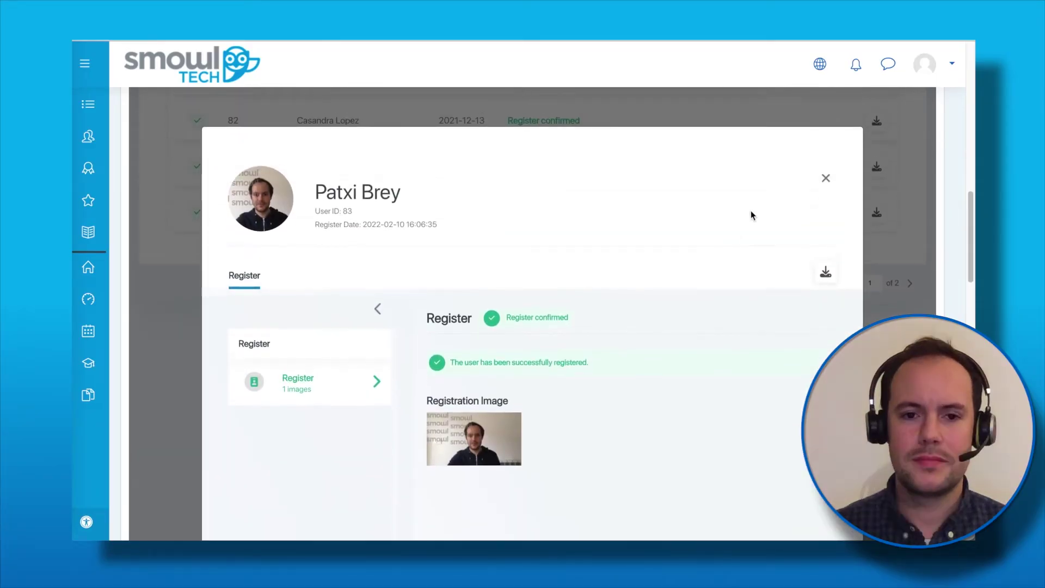
{"action": "left_click", "coordinate": [824, 179]}
{"action": "scroll", "coordinate": [554, 258], "scroll_direction": "up", "scroll_amount": 4}
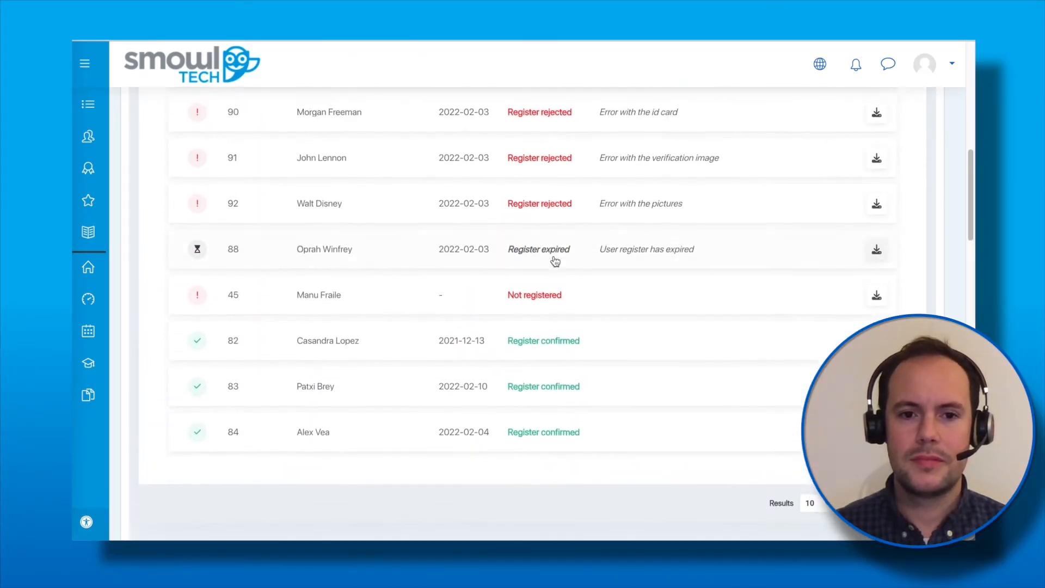
{"action": "scroll", "coordinate": [555, 258], "scroll_direction": "up", "scroll_amount": 5}
{"action": "scroll", "coordinate": [555, 258], "scroll_direction": "up", "scroll_amount": 4}
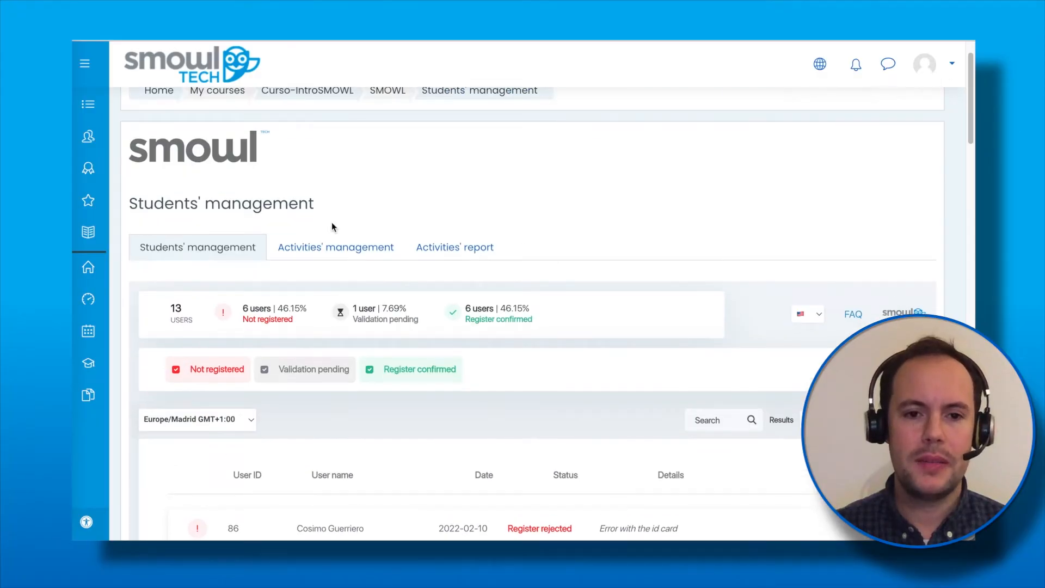
{"action": "left_click", "coordinate": [294, 253]}
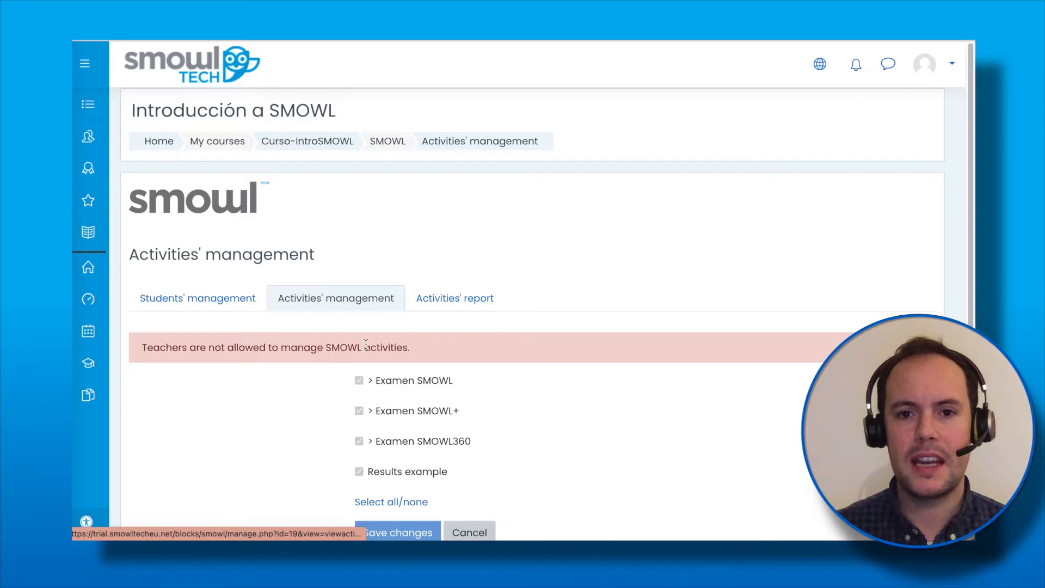
{"action": "scroll", "coordinate": [359, 392], "scroll_direction": "down", "scroll_amount": 1}
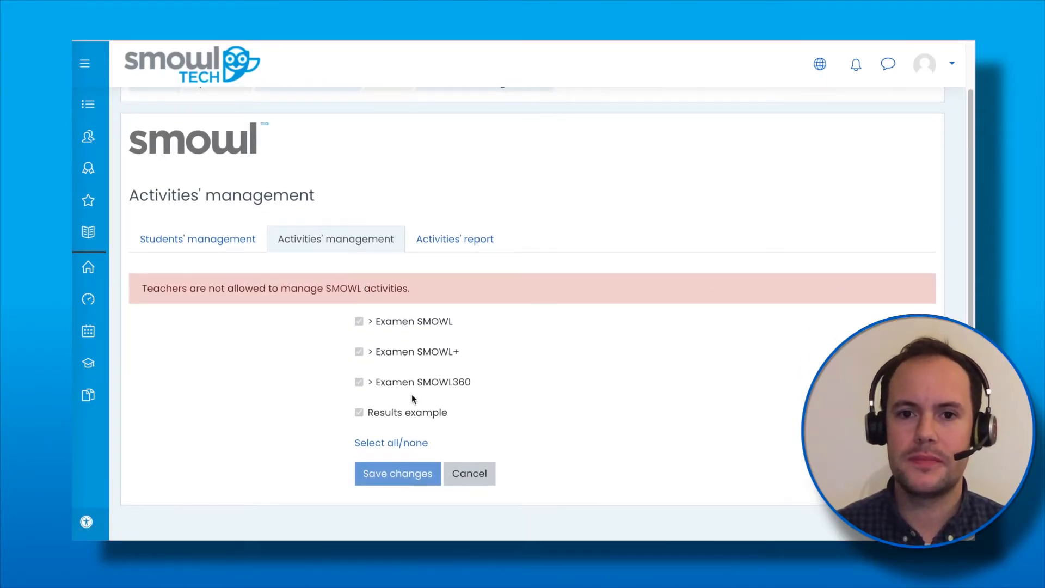
Step: In the Activities' report section, set the report modality to Quiz
{"action": "left_click", "coordinate": [455, 239]}
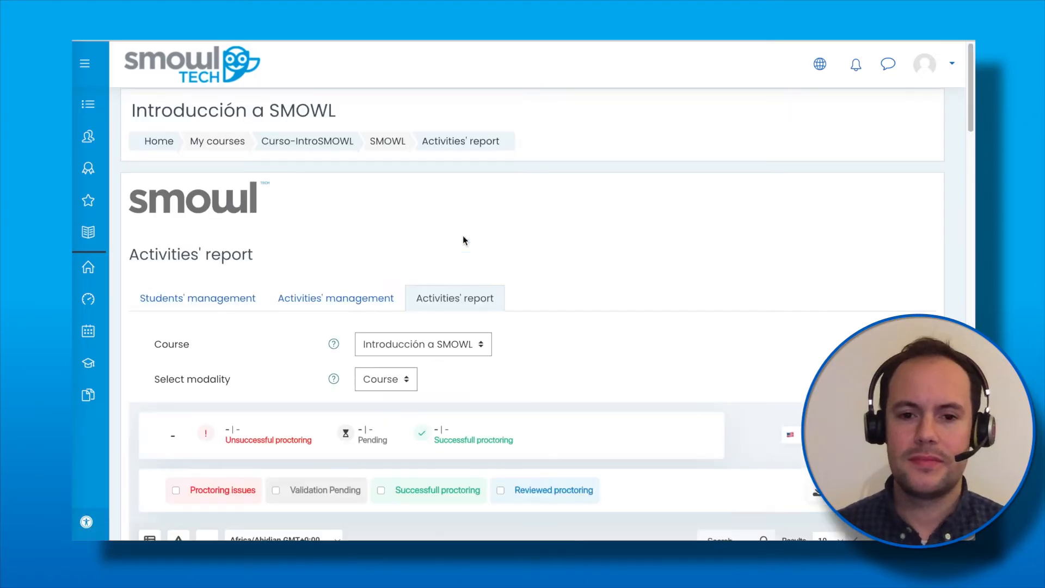
{"action": "scroll", "coordinate": [556, 233], "scroll_direction": "down", "scroll_amount": 1}
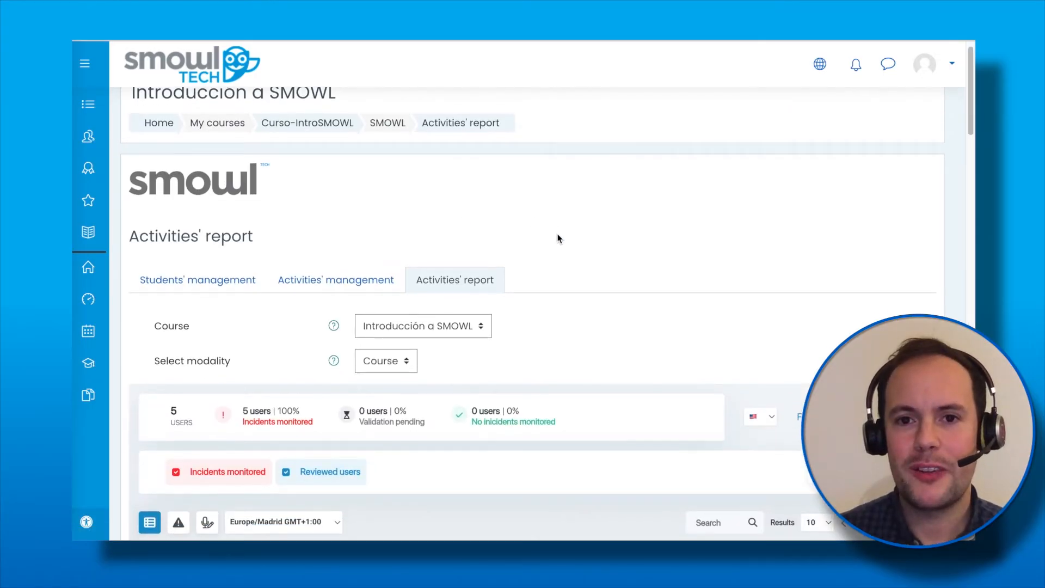
{"action": "scroll", "coordinate": [559, 234], "scroll_direction": "down", "scroll_amount": 1}
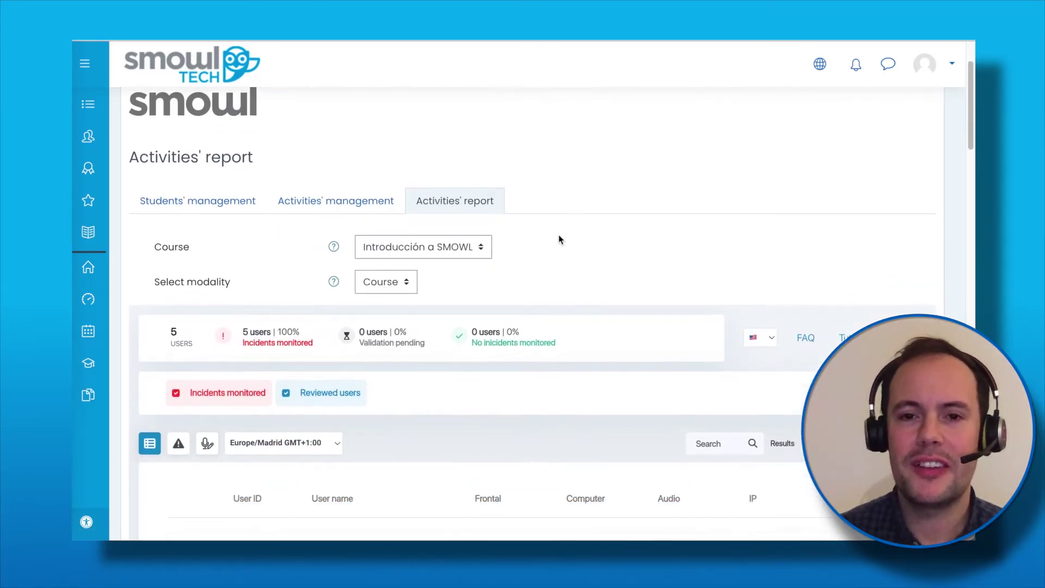
{"action": "left_click", "coordinate": [396, 287]}
{"action": "left_click", "coordinate": [390, 331]}
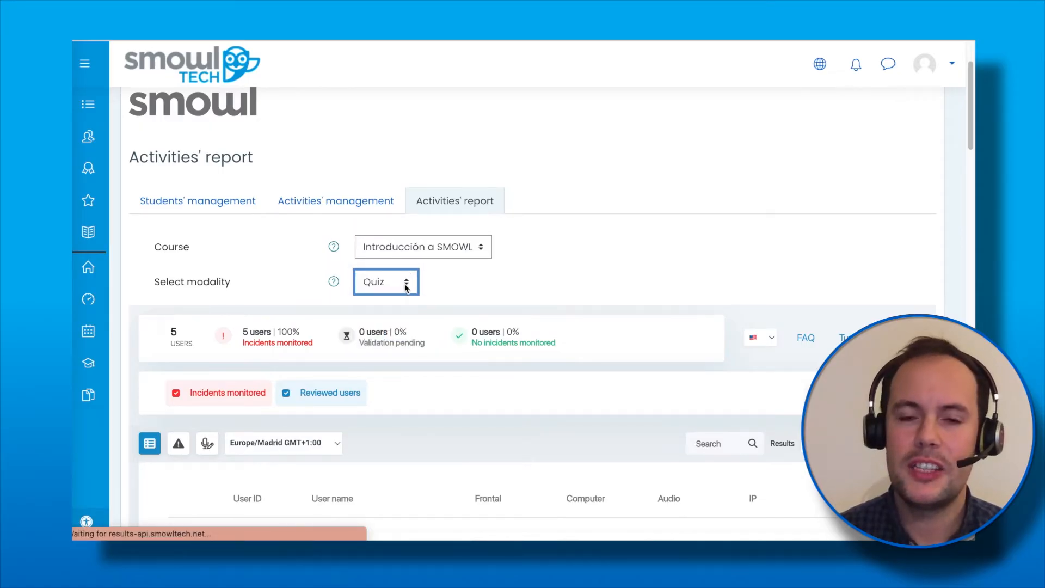
{"action": "scroll", "coordinate": [418, 285], "scroll_direction": "down", "scroll_amount": 1}
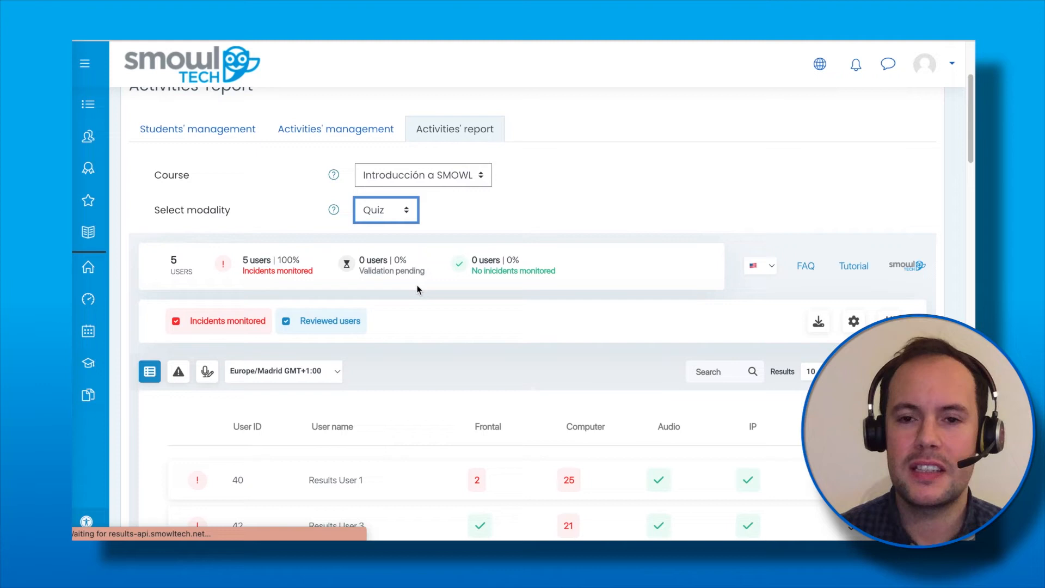
{"action": "left_click", "coordinate": [404, 212]}
{"action": "left_click", "coordinate": [404, 212]}
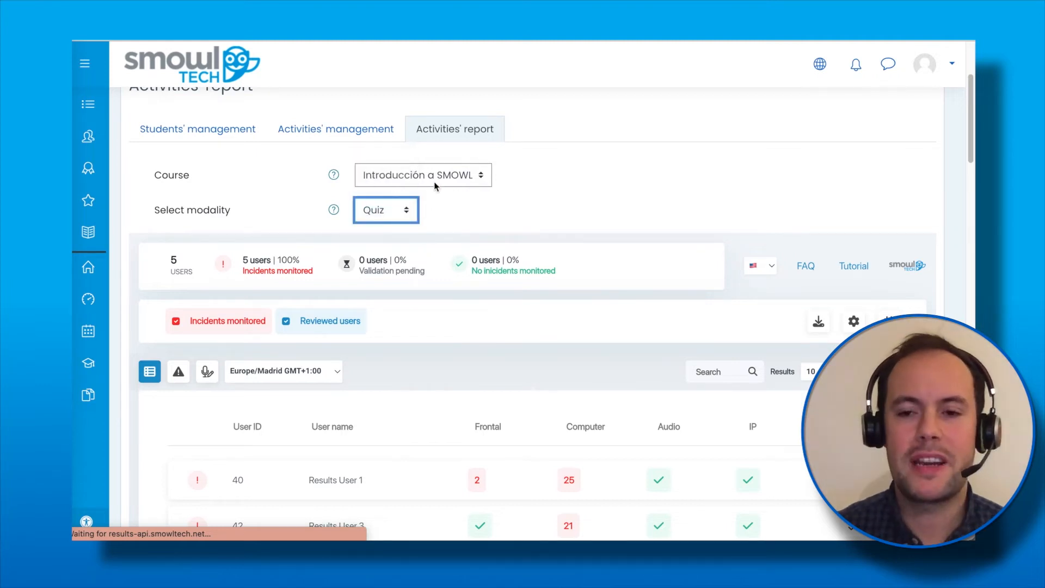
Step: Keep the Introducción a SMOWL course and choose the Examen SMOWL quiz activity
{"action": "left_click", "coordinate": [435, 177]}
{"action": "left_click", "coordinate": [423, 175]}
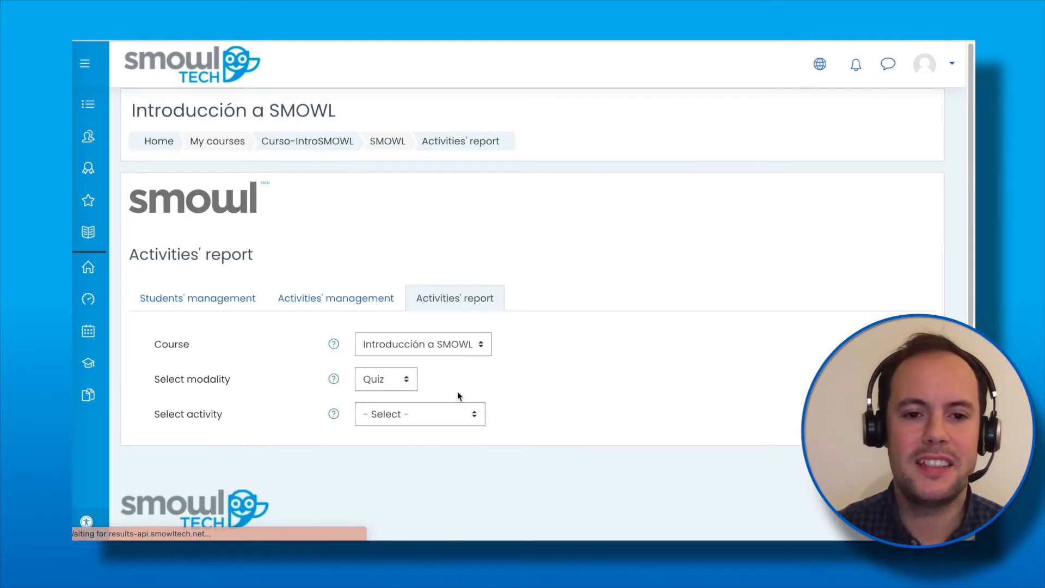
{"action": "left_click", "coordinate": [459, 414]}
{"action": "left_click", "coordinate": [457, 430]}
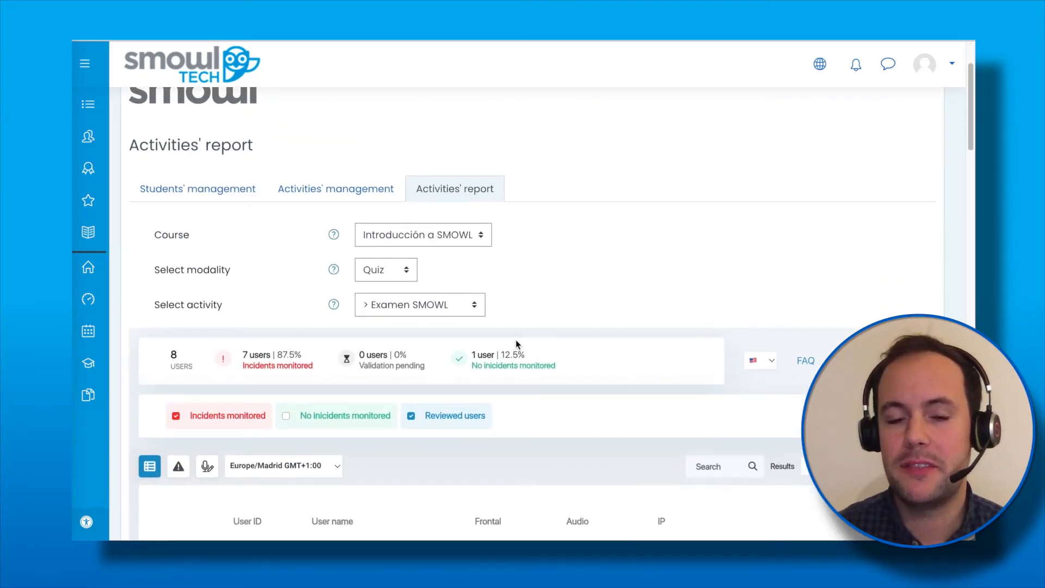
{"action": "scroll", "coordinate": [515, 340], "scroll_direction": "down", "scroll_amount": 4}
{"action": "scroll", "coordinate": [484, 321], "scroll_direction": "down", "scroll_amount": 3}
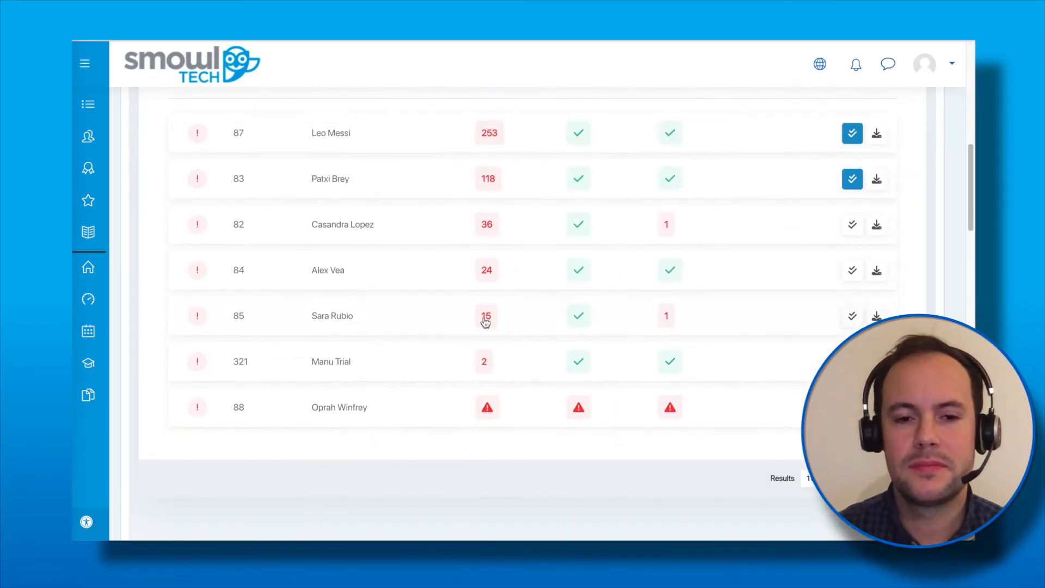
{"action": "scroll", "coordinate": [474, 319], "scroll_direction": "down", "scroll_amount": 1}
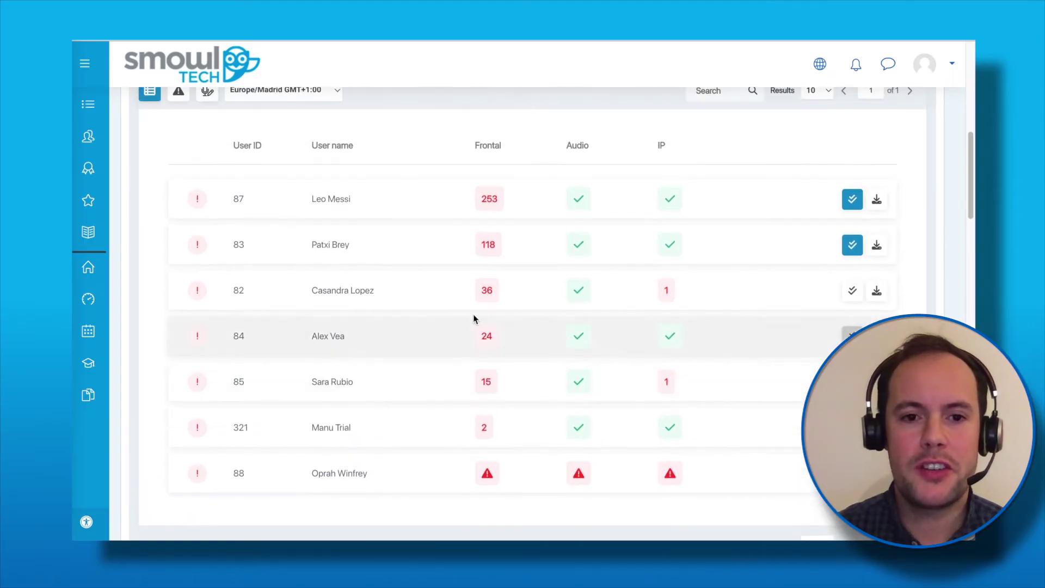
{"action": "left_click", "coordinate": [431, 253]}
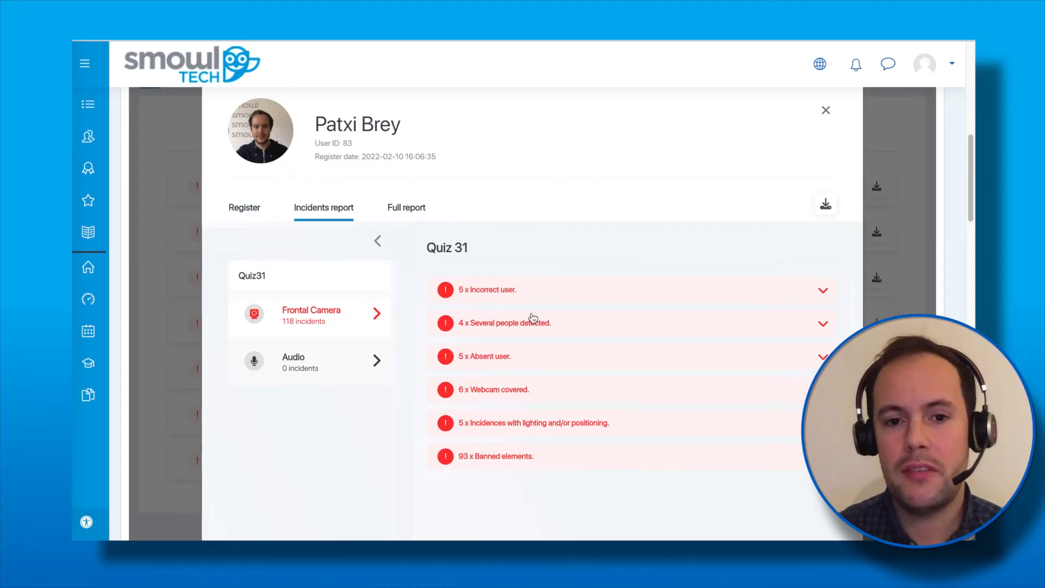
Step: Review the Absent user, Incorrect user, Several people detected and Webcam covered incident rows
{"action": "left_click", "coordinate": [535, 361]}
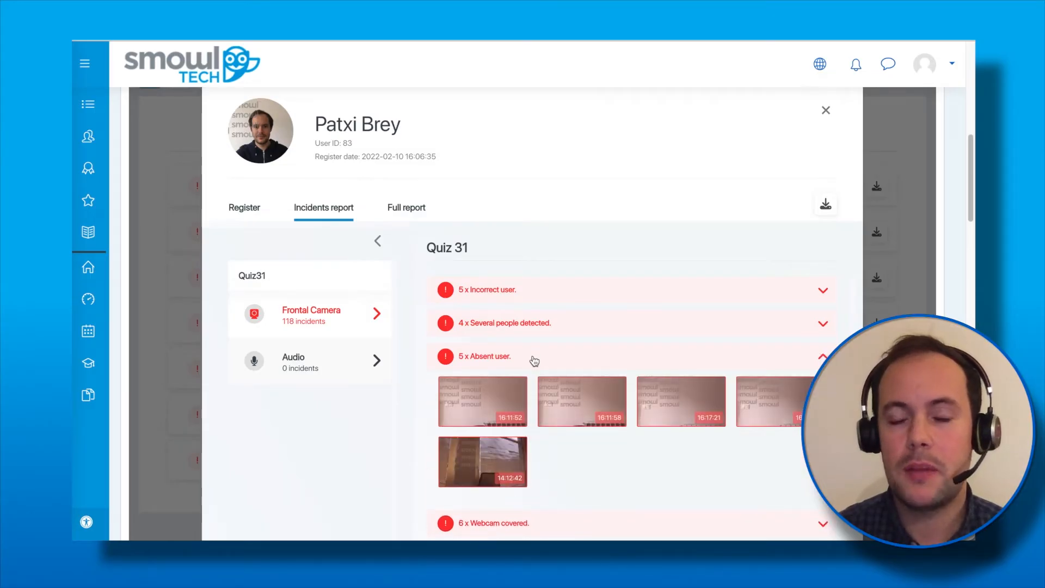
{"action": "left_click", "coordinate": [534, 361]}
{"action": "left_click", "coordinate": [538, 288]}
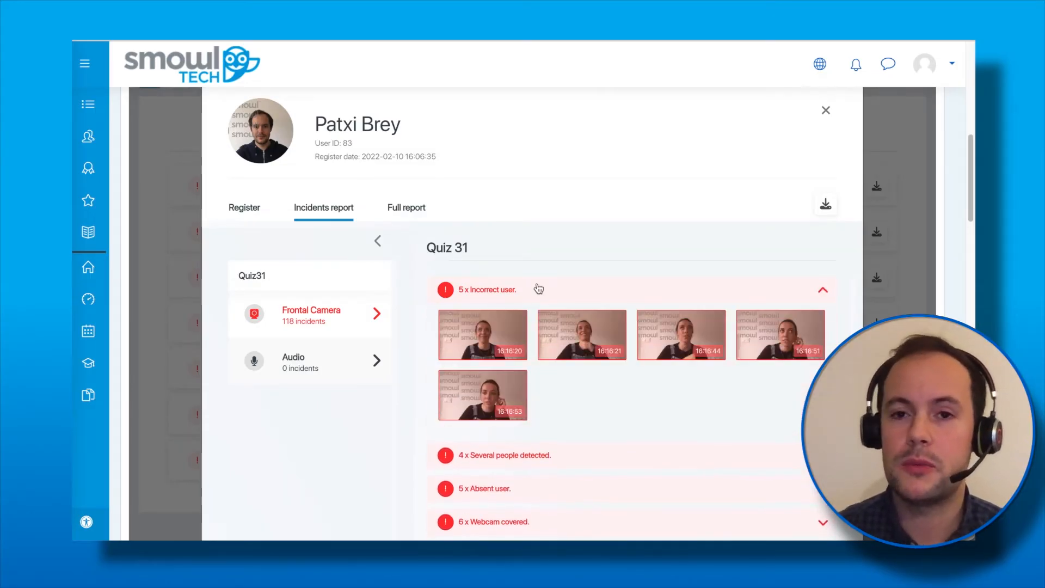
{"action": "left_click", "coordinate": [538, 288]}
{"action": "left_click", "coordinate": [550, 323]}
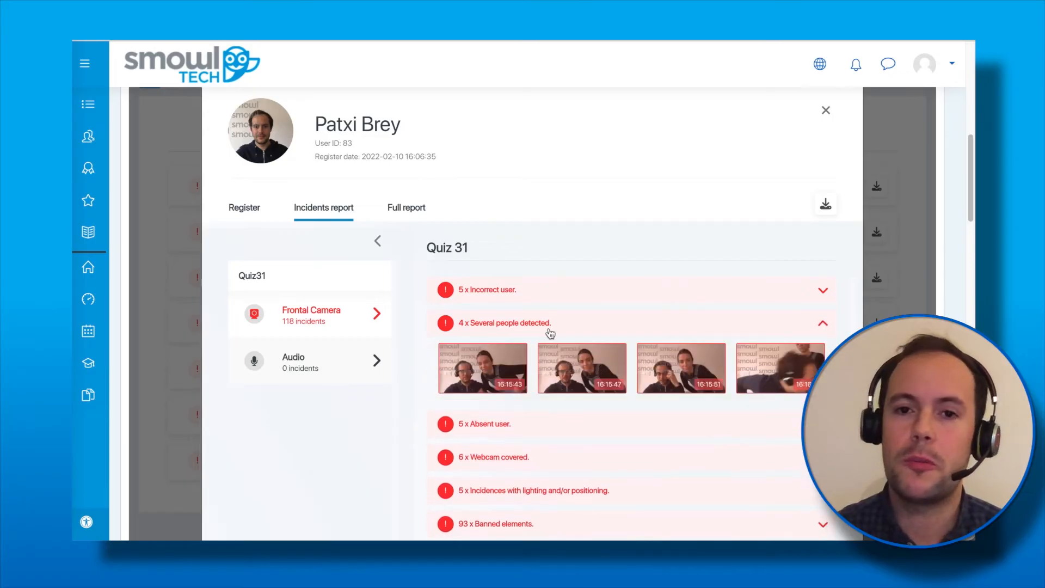
{"action": "left_click", "coordinate": [550, 332]}
{"action": "scroll", "coordinate": [550, 332], "scroll_direction": "down", "scroll_amount": 1}
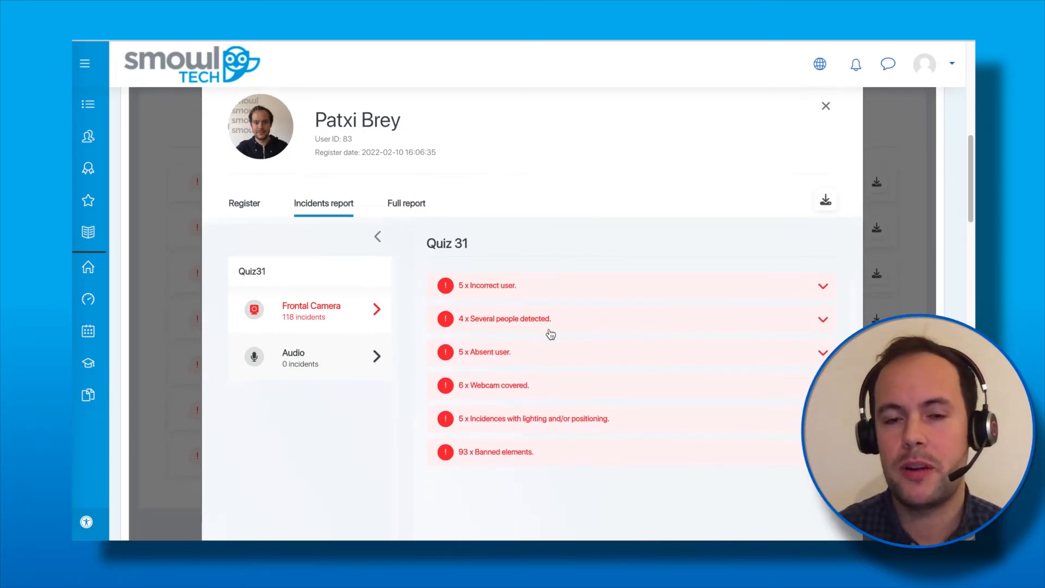
{"action": "left_click", "coordinate": [531, 391]}
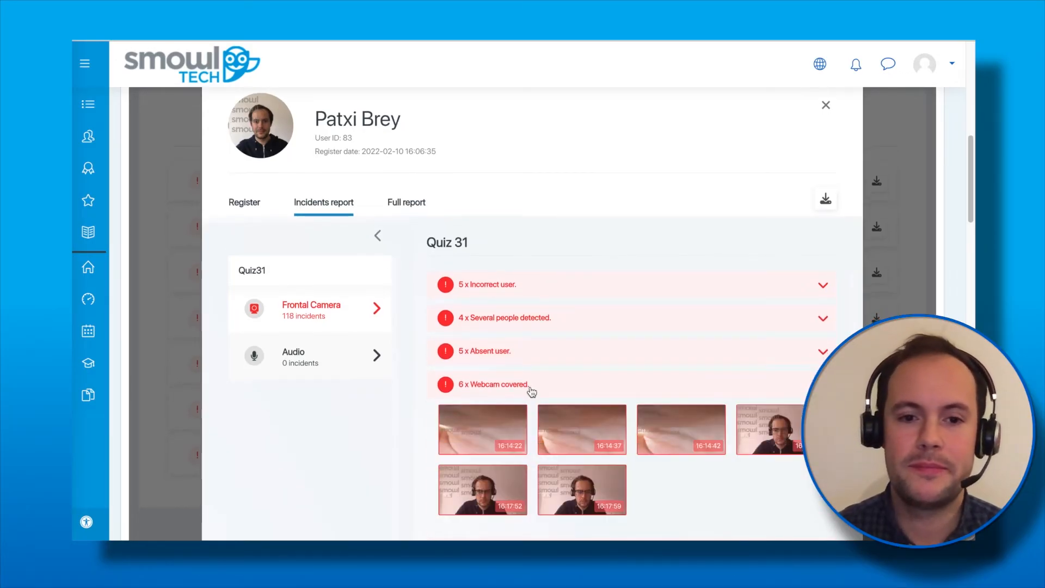
{"action": "left_click", "coordinate": [531, 392]}
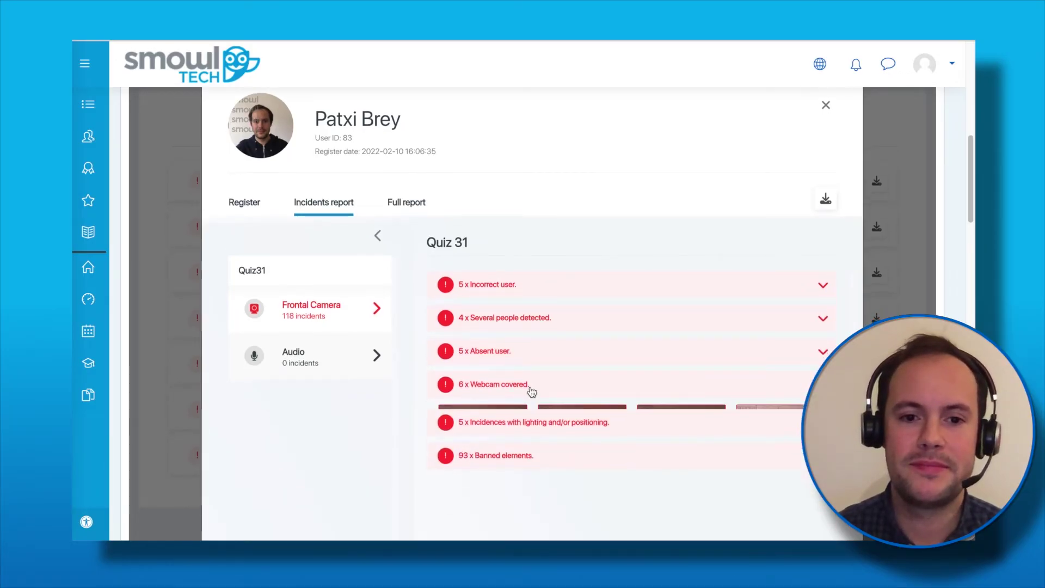
Step: Review the lighting and positioning incidents with an enlarged snapshot, then go to the Full report timeline
{"action": "left_click", "coordinate": [527, 428]}
{"action": "left_click", "coordinate": [561, 461]}
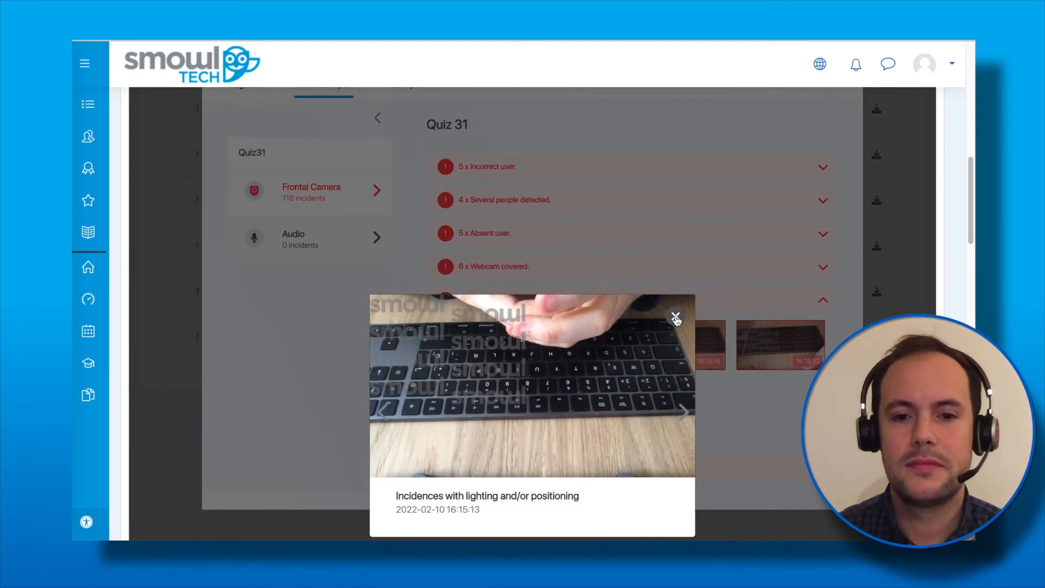
{"action": "left_click", "coordinate": [678, 317]}
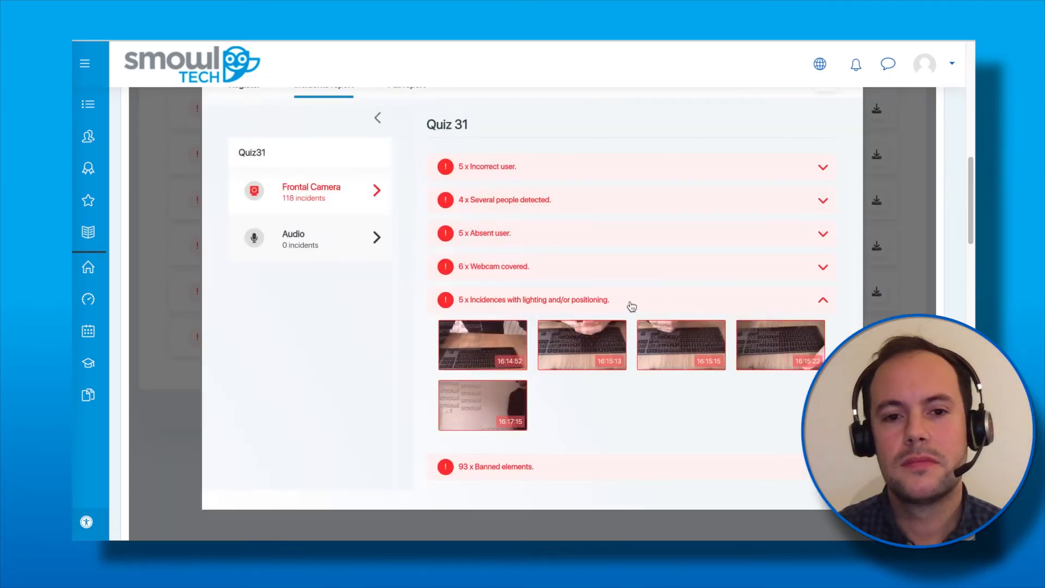
{"action": "left_click", "coordinate": [631, 306]}
{"action": "scroll", "coordinate": [363, 314], "scroll_direction": "up", "scroll_amount": 2}
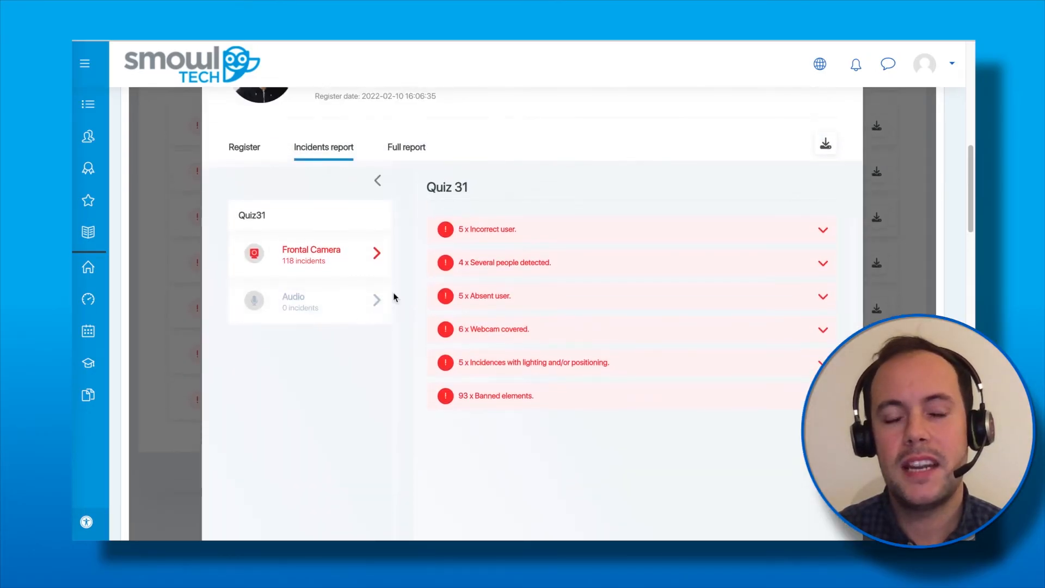
{"action": "left_click", "coordinate": [406, 147]}
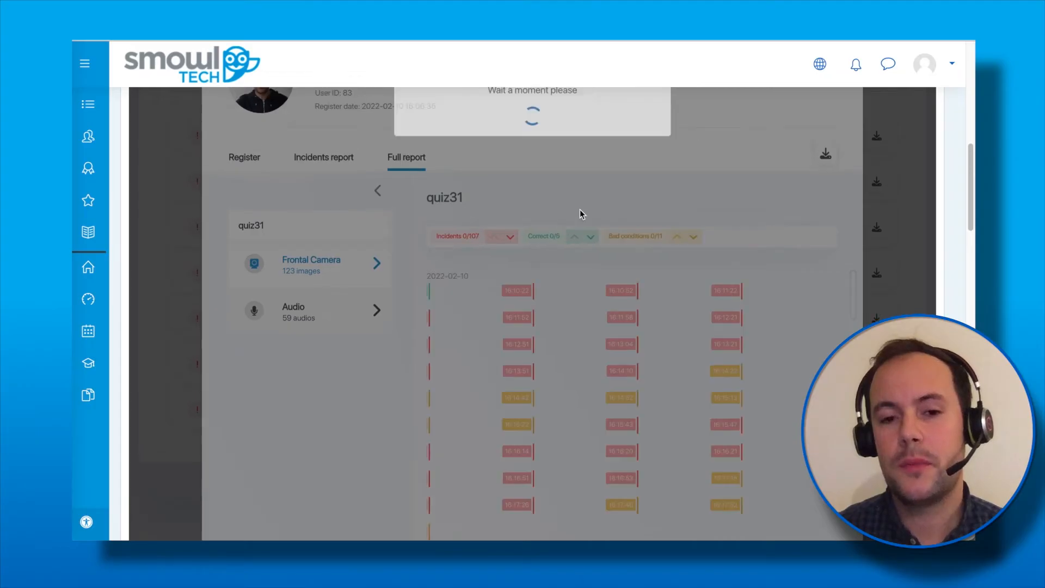
{"action": "scroll", "coordinate": [592, 206], "scroll_direction": "down", "scroll_amount": 3}
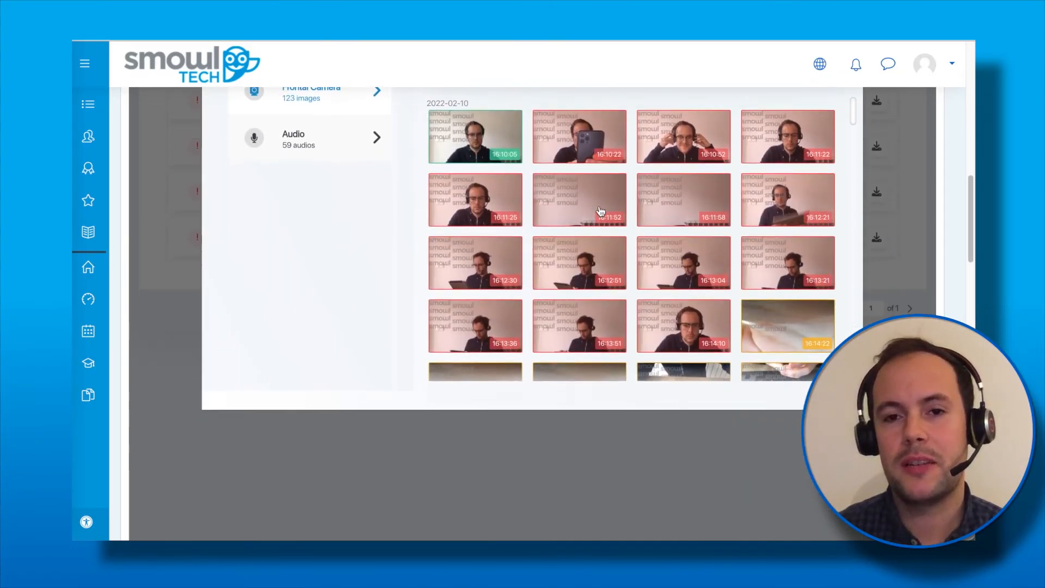
{"action": "scroll", "coordinate": [598, 211], "scroll_direction": "up", "scroll_amount": 5}
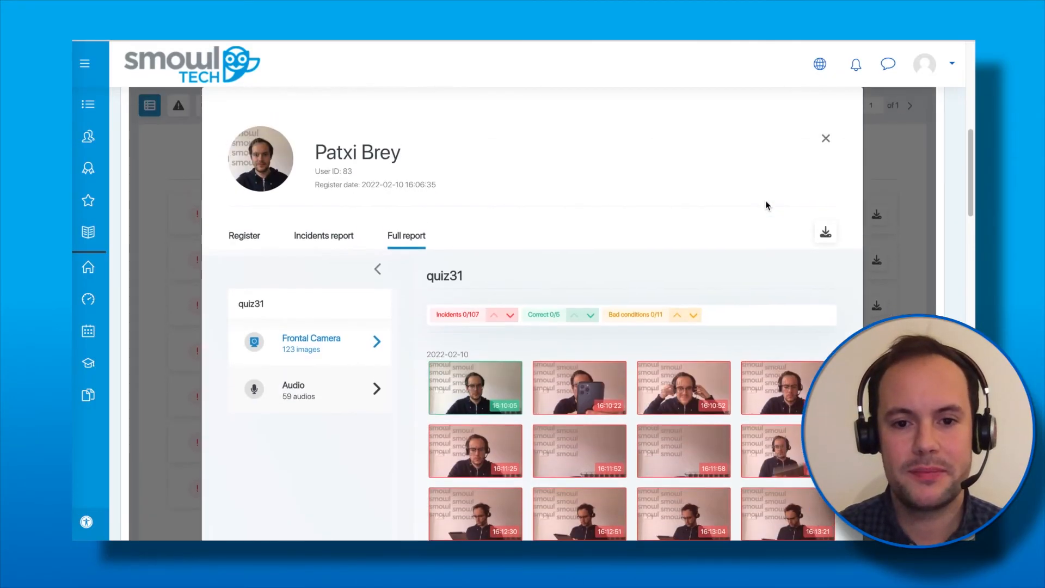
{"action": "left_click", "coordinate": [824, 145]}
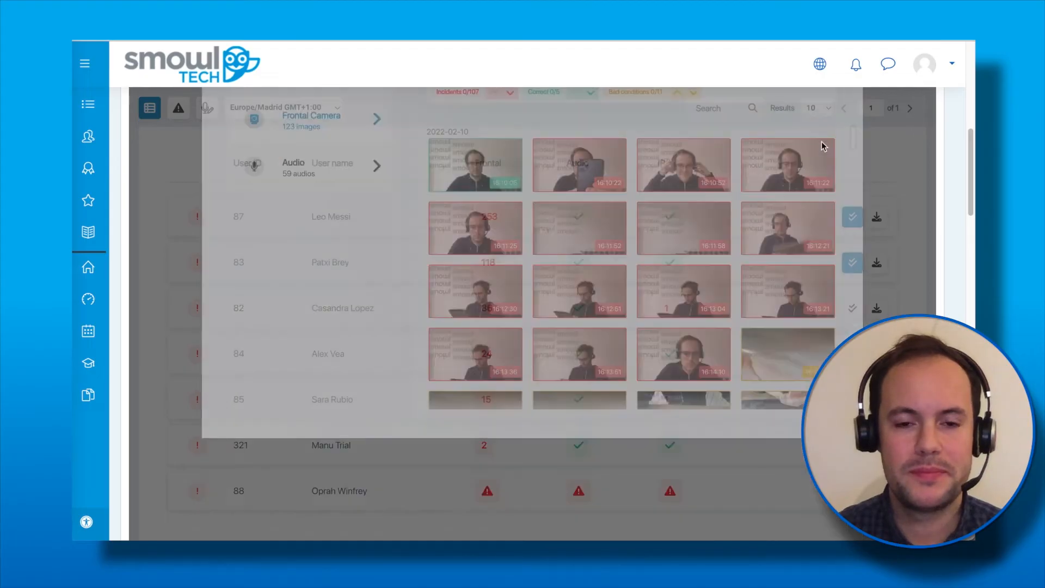
{"action": "scroll", "coordinate": [492, 175], "scroll_direction": "up", "scroll_amount": 1}
{"action": "scroll", "coordinate": [398, 163], "scroll_direction": "up", "scroll_amount": 3}
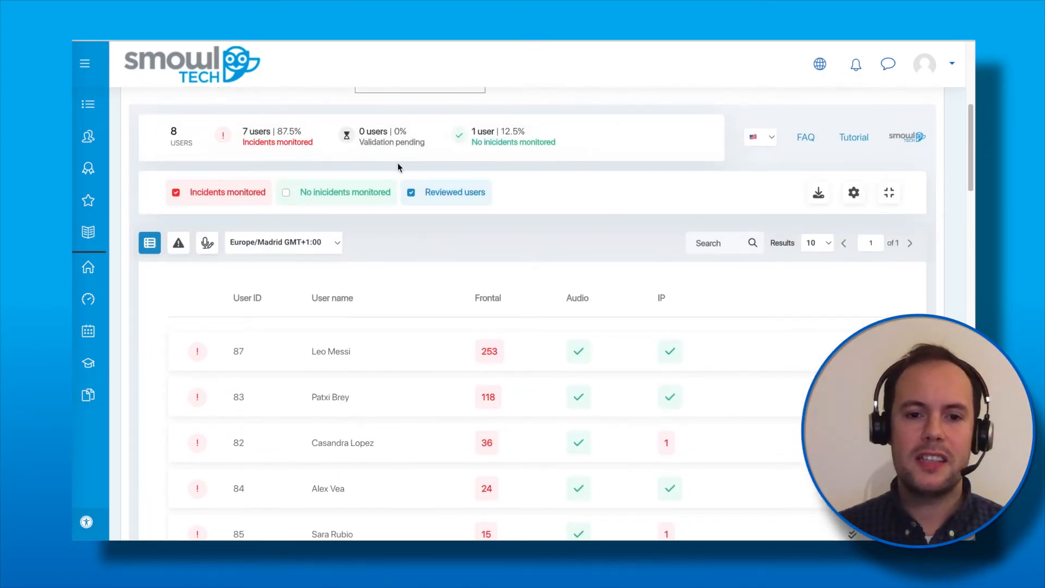
Step: Switch the report to the Examen SMOWL+ activity and open a student's incidents report
{"action": "left_click", "coordinate": [411, 108]}
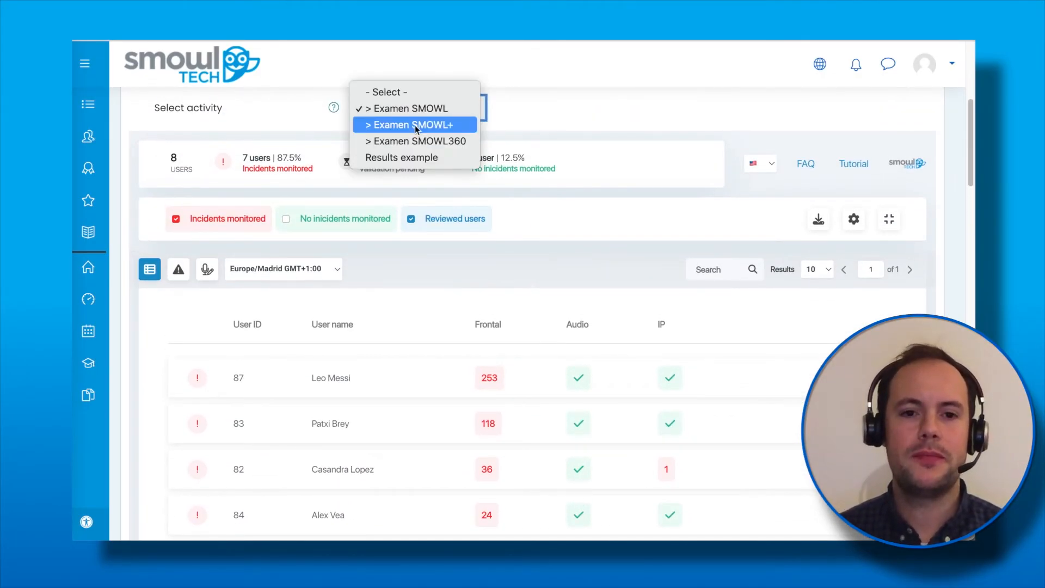
{"action": "left_click", "coordinate": [410, 125]}
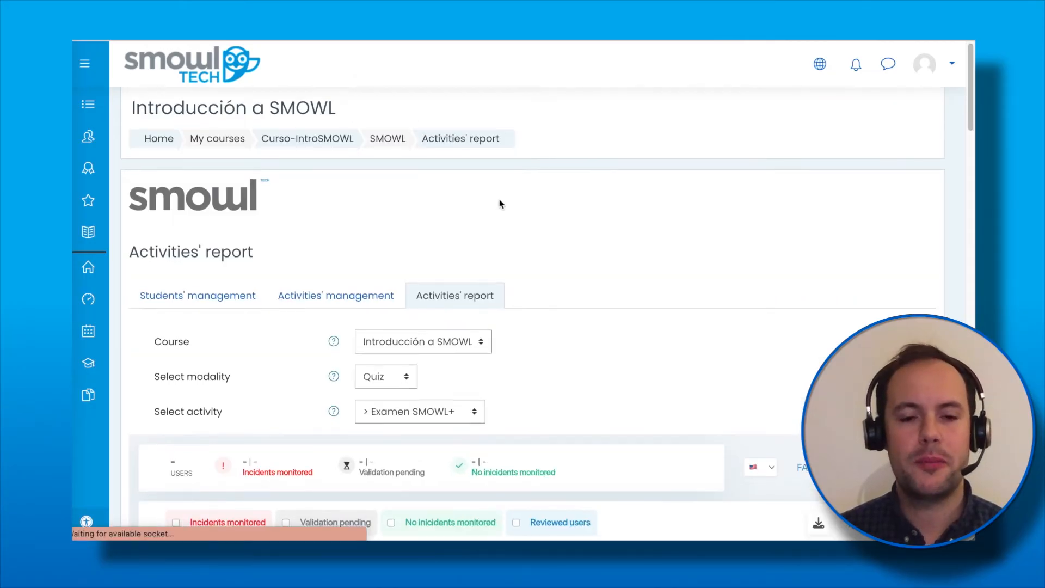
{"action": "scroll", "coordinate": [499, 199], "scroll_direction": "down", "scroll_amount": 4}
{"action": "scroll", "coordinate": [501, 197], "scroll_direction": "down", "scroll_amount": 2}
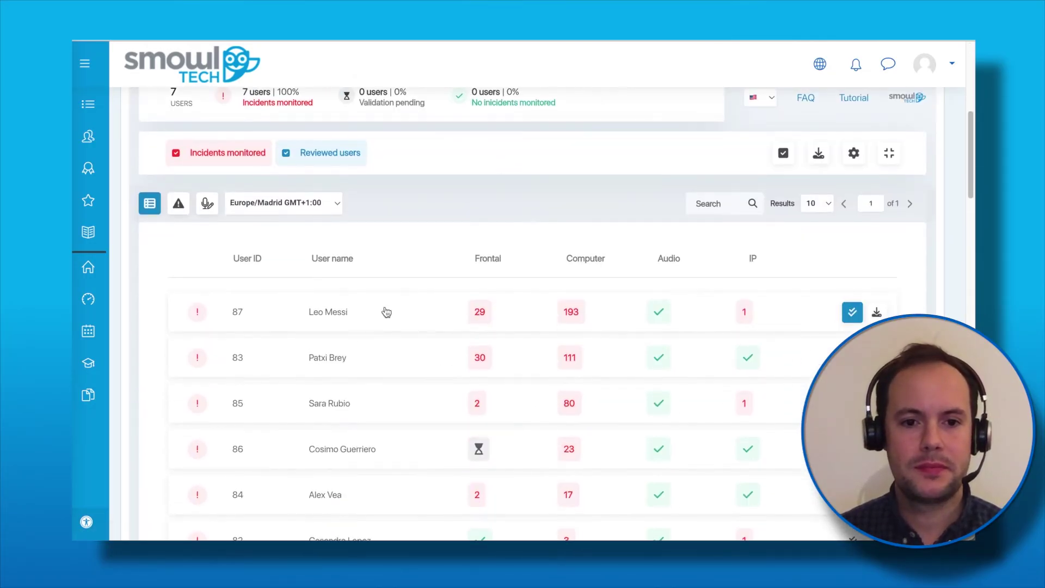
{"action": "left_click", "coordinate": [359, 360]}
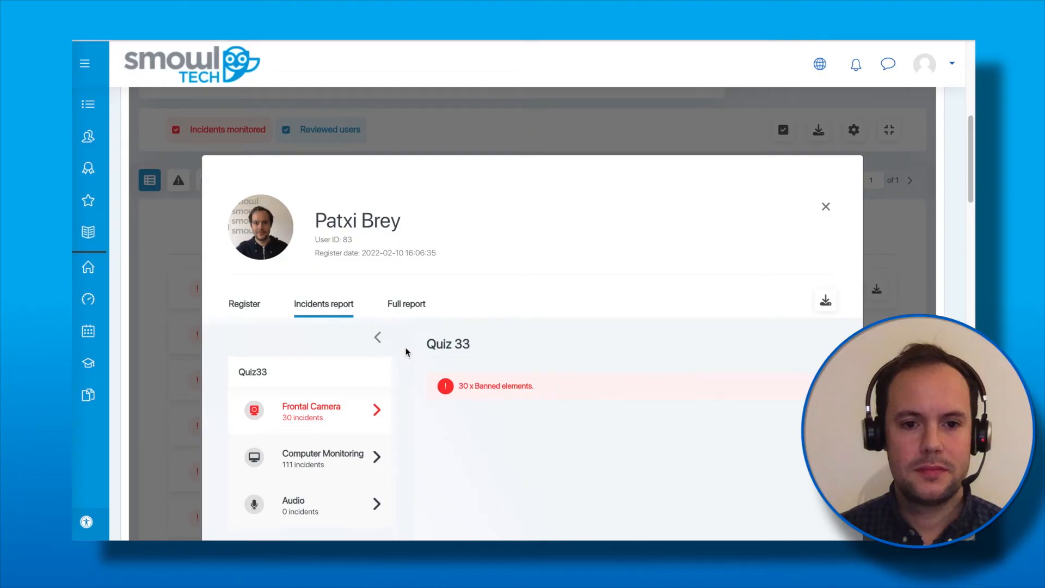
Step: Show the full report's Computer Monitoring results and review the Web navigation pages visited in Google Chrome (macOS)
{"action": "left_click", "coordinate": [414, 310]}
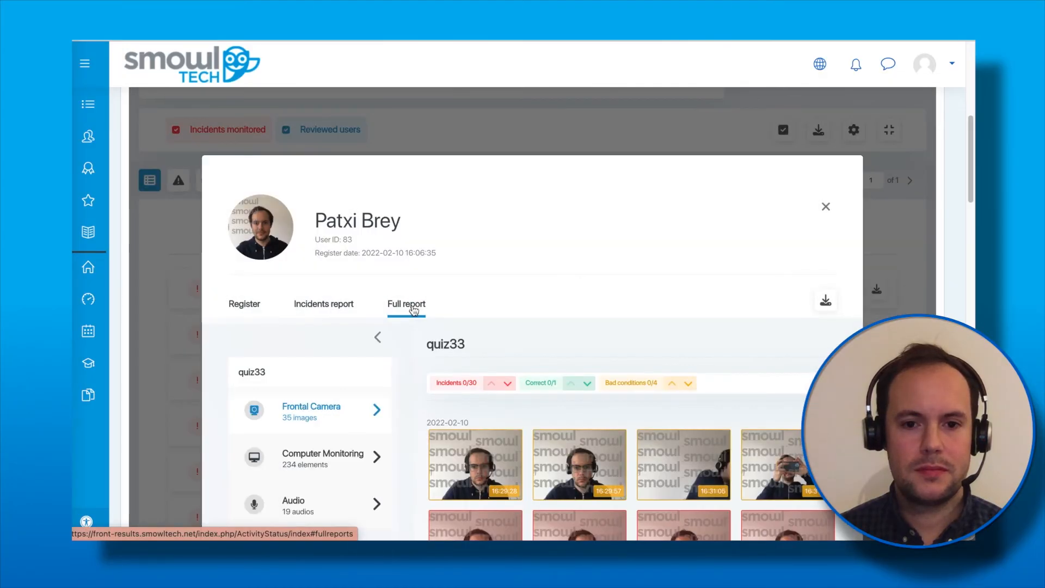
{"action": "scroll", "coordinate": [375, 368], "scroll_direction": "down", "scroll_amount": 1}
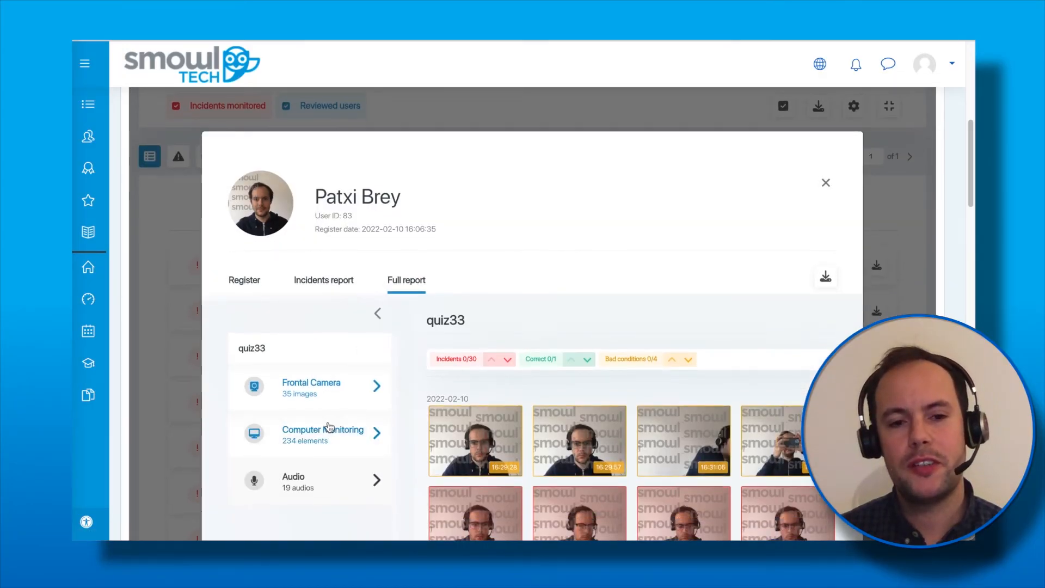
{"action": "left_click", "coordinate": [330, 429]}
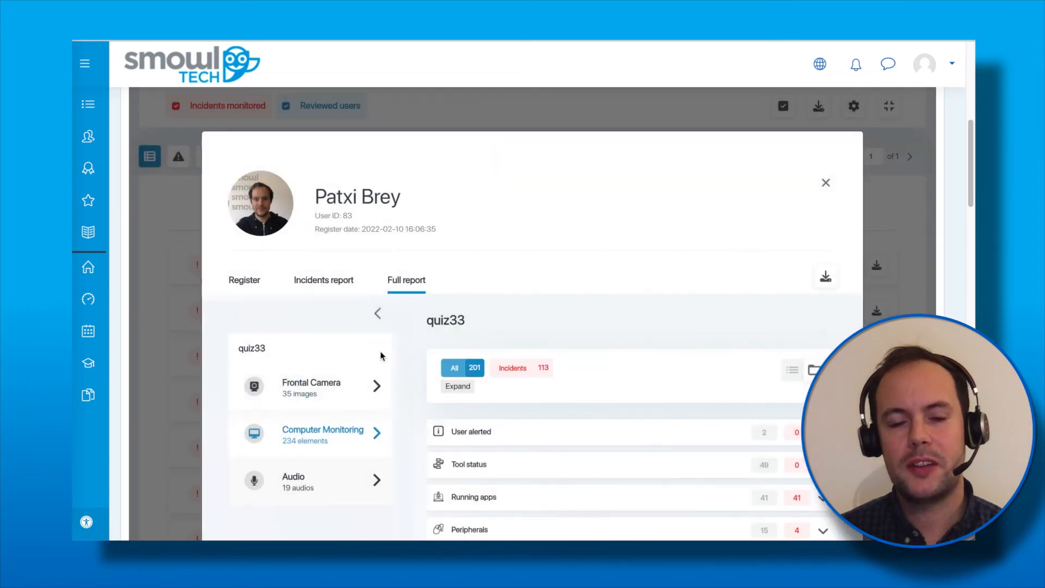
{"action": "scroll", "coordinate": [651, 225], "scroll_direction": "down", "scroll_amount": 5}
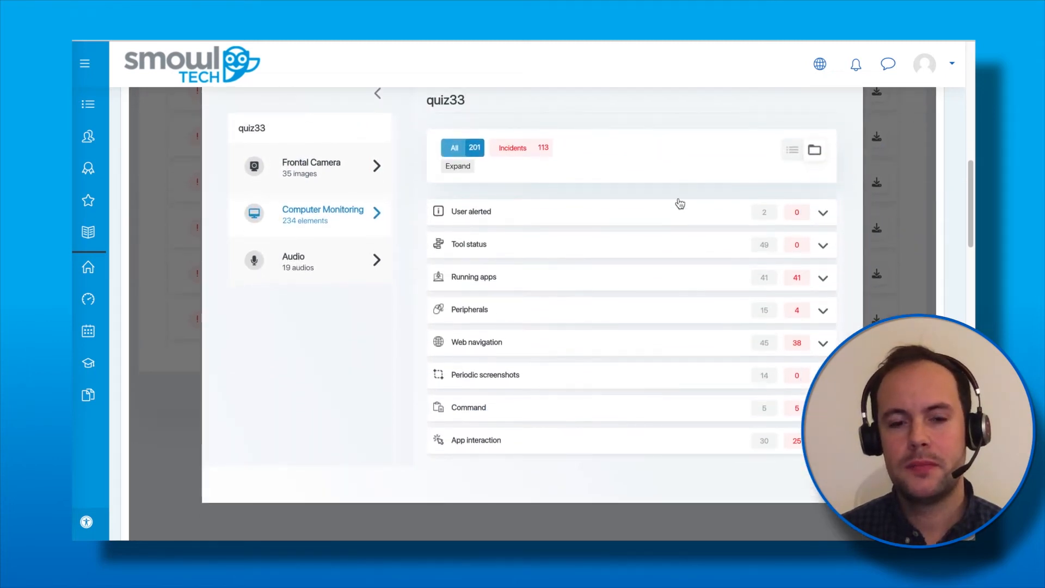
{"action": "left_click", "coordinate": [663, 338]}
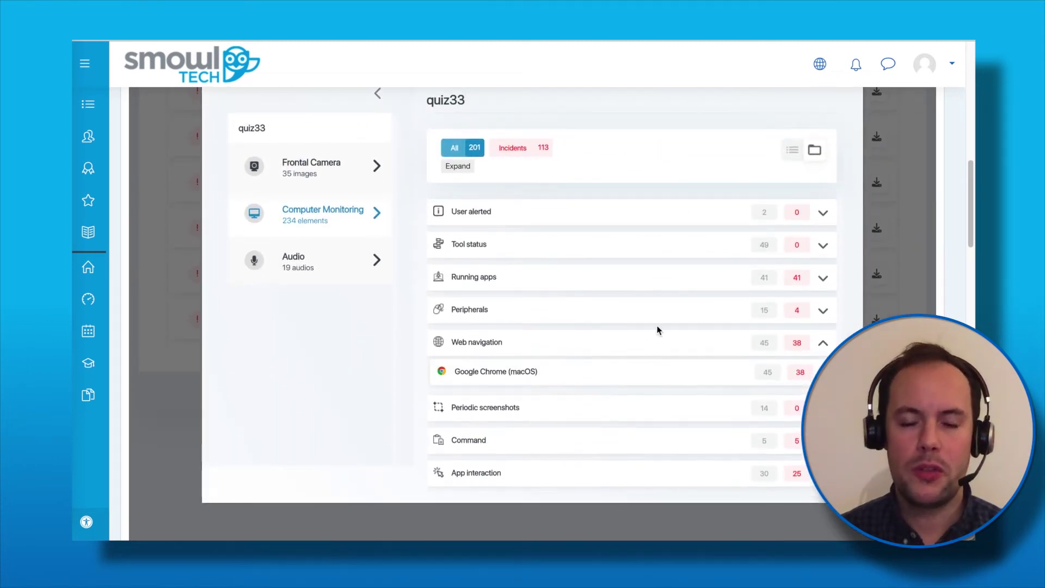
{"action": "left_click", "coordinate": [666, 370]}
{"action": "scroll", "coordinate": [673, 352], "scroll_direction": "down", "scroll_amount": 3}
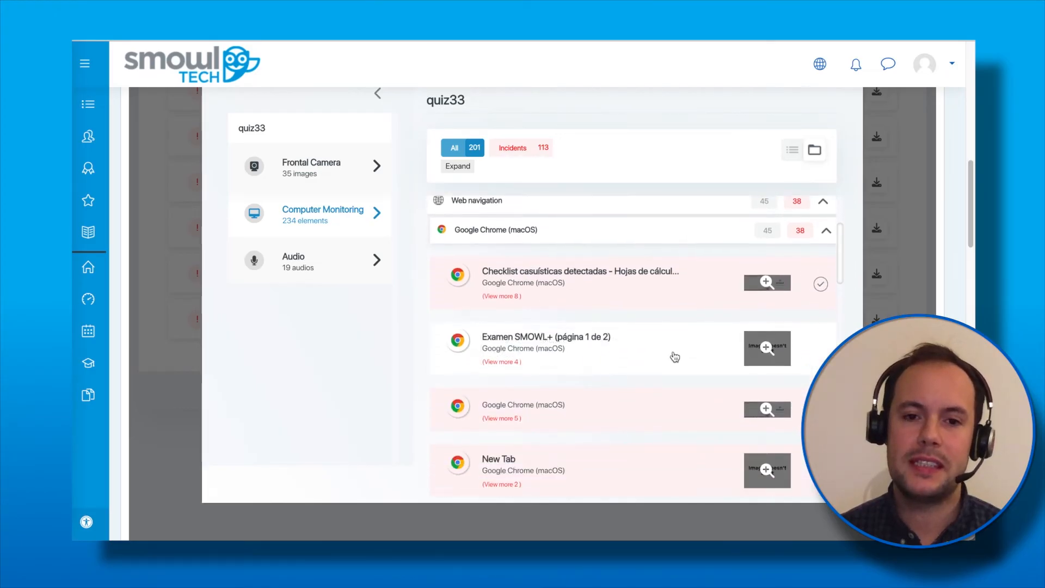
{"action": "scroll", "coordinate": [674, 357], "scroll_direction": "down", "scroll_amount": 3}
{"action": "scroll", "coordinate": [675, 357], "scroll_direction": "down", "scroll_amount": 2}
{"action": "scroll", "coordinate": [674, 357], "scroll_direction": "up", "scroll_amount": 3}
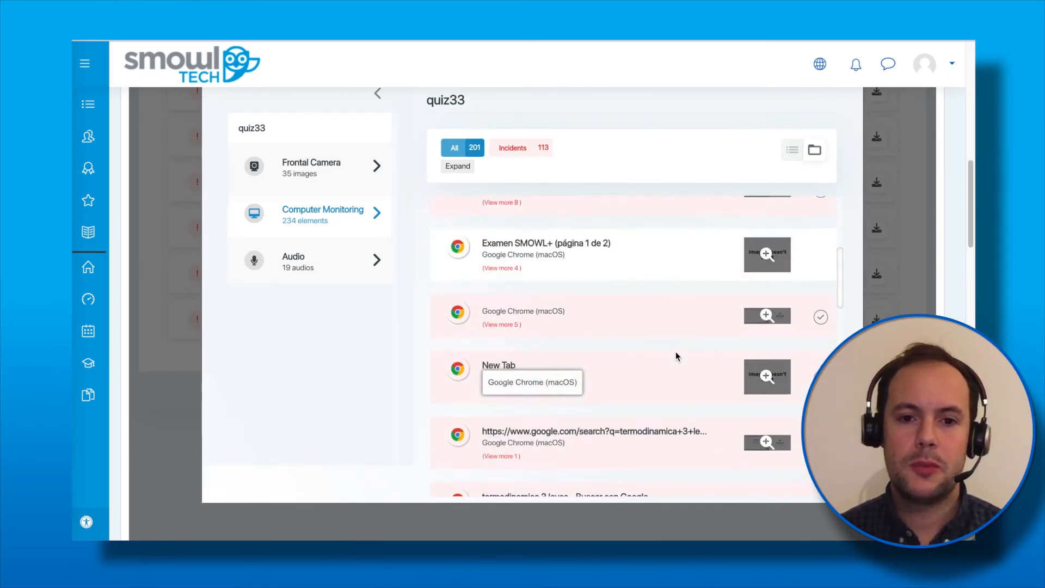
{"action": "scroll", "coordinate": [676, 357], "scroll_direction": "up", "scroll_amount": 3}
{"action": "scroll", "coordinate": [653, 356], "scroll_direction": "up", "scroll_amount": 2}
{"action": "left_click", "coordinate": [625, 354]}
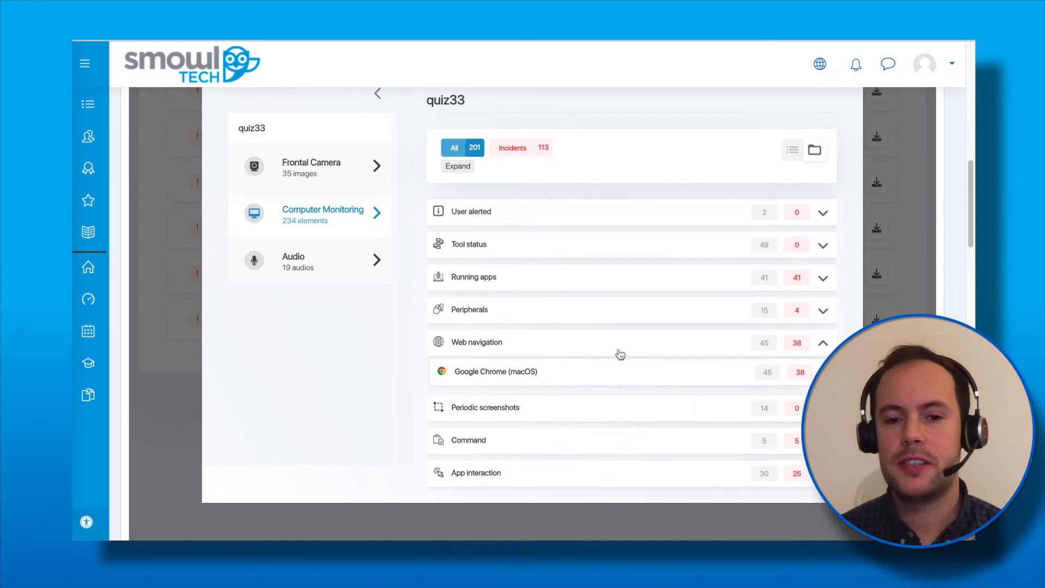
Step: Review the Peripherals, Running apps and Command categories of the computer-monitoring report
{"action": "left_click", "coordinate": [614, 320]}
{"action": "scroll", "coordinate": [614, 327], "scroll_direction": "down", "scroll_amount": 3}
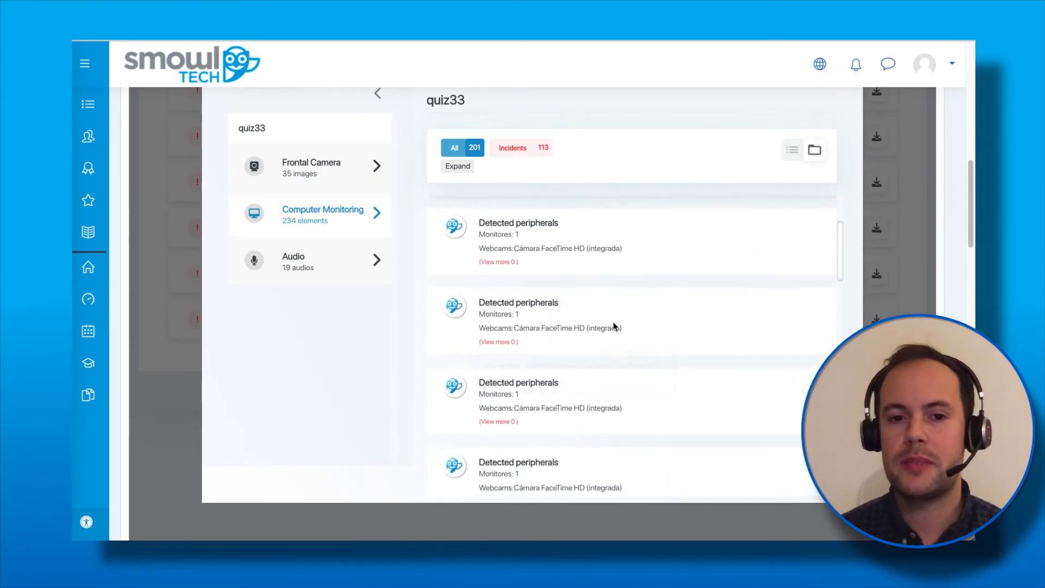
{"action": "scroll", "coordinate": [614, 326], "scroll_direction": "up", "scroll_amount": 2}
{"action": "left_click", "coordinate": [608, 258]}
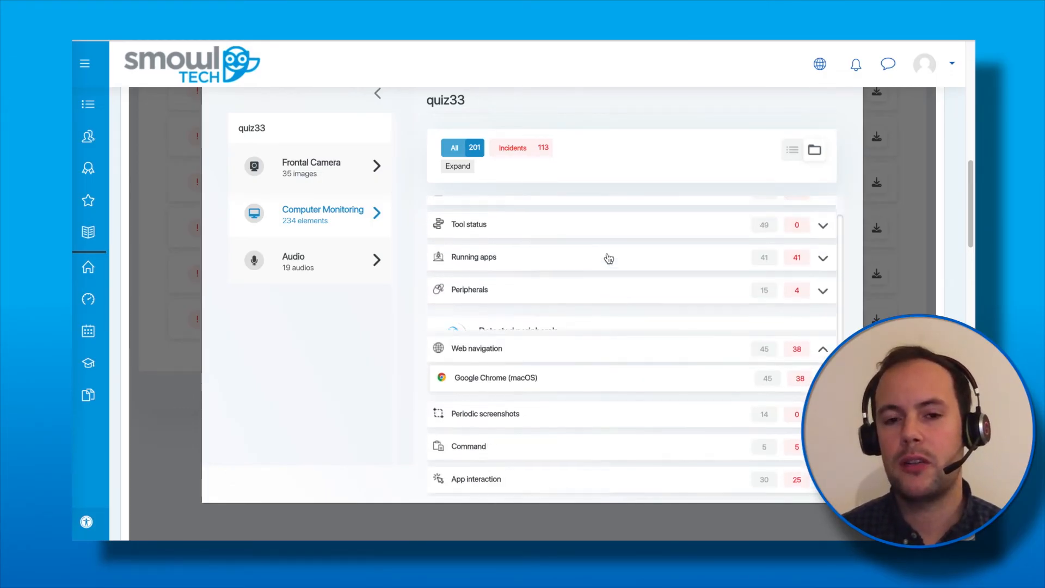
{"action": "scroll", "coordinate": [604, 259], "scroll_direction": "up", "scroll_amount": 2}
{"action": "left_click", "coordinate": [599, 278]}
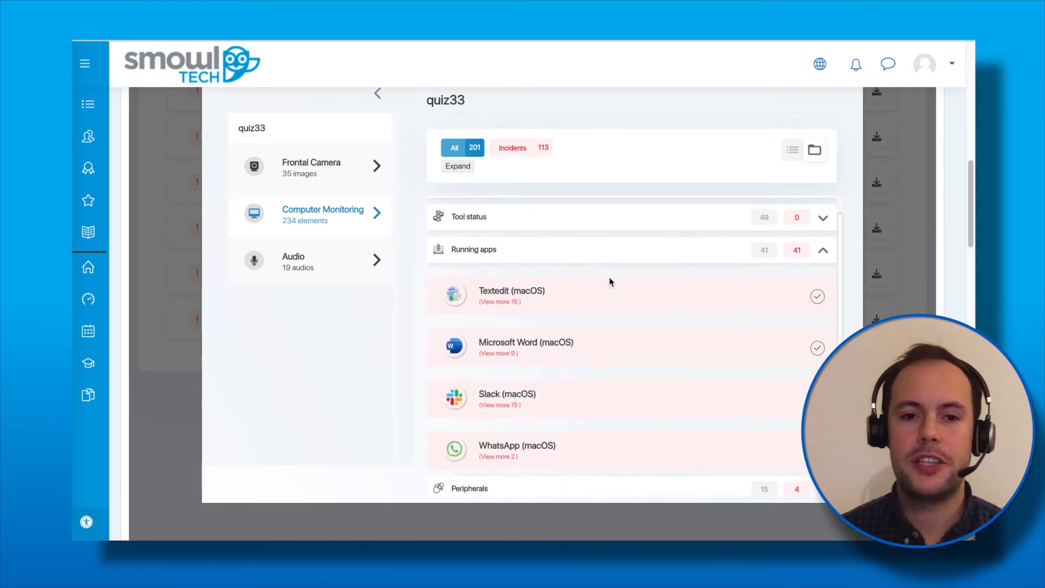
{"action": "scroll", "coordinate": [608, 281], "scroll_direction": "down", "scroll_amount": 3}
{"action": "scroll", "coordinate": [612, 281], "scroll_direction": "up", "scroll_amount": 2}
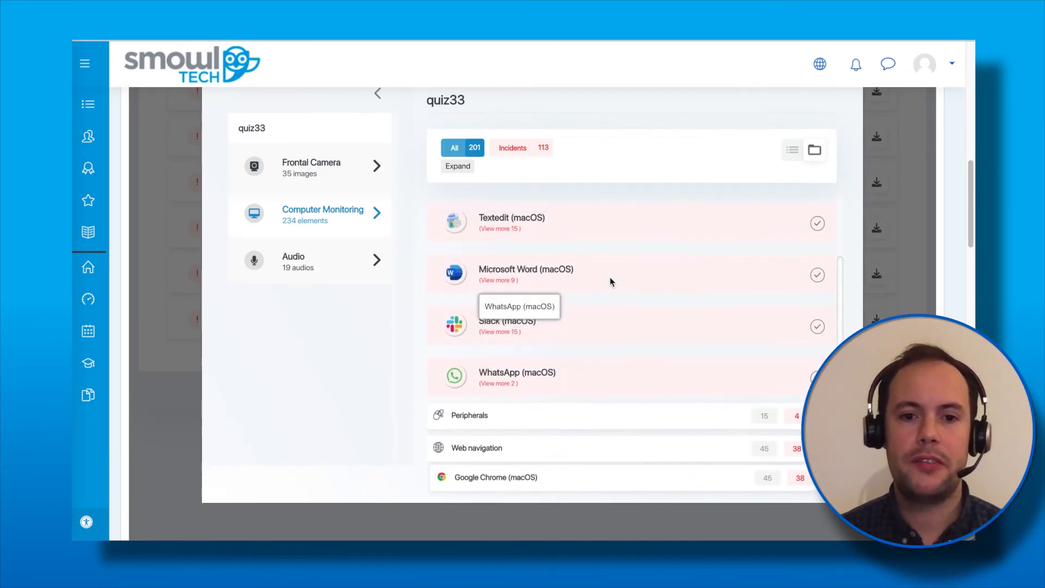
{"action": "scroll", "coordinate": [608, 278], "scroll_direction": "up", "scroll_amount": 2}
{"action": "left_click", "coordinate": [569, 251]}
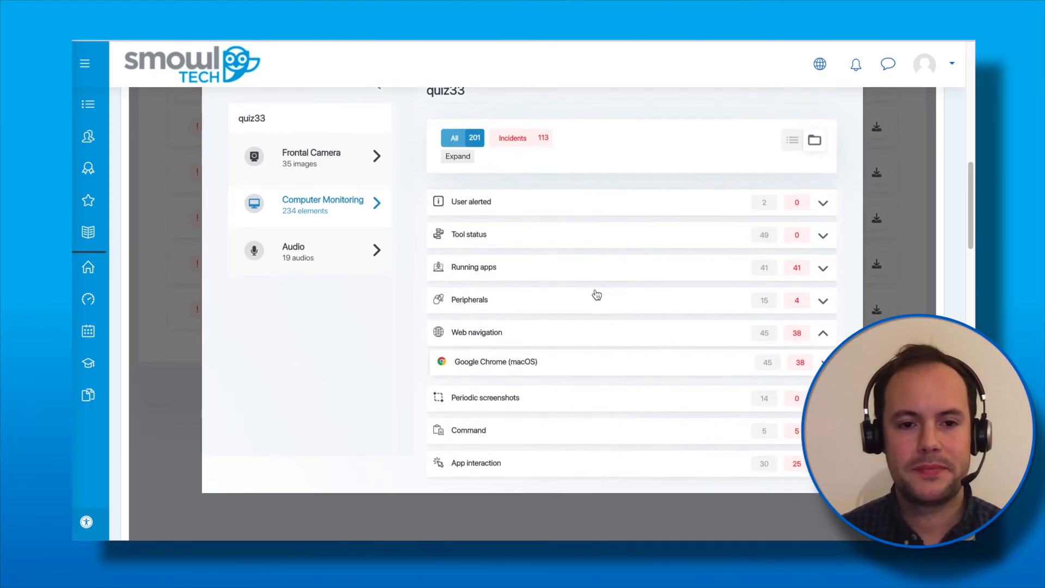
{"action": "scroll", "coordinate": [581, 360], "scroll_direction": "down", "scroll_amount": 2}
{"action": "left_click", "coordinate": [577, 386]}
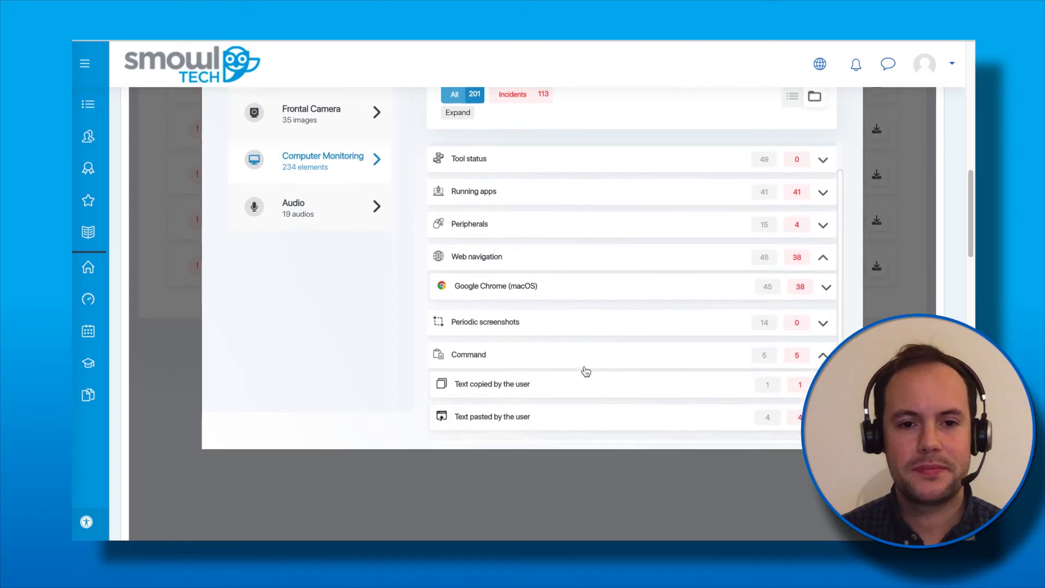
{"action": "scroll", "coordinate": [582, 376], "scroll_direction": "down", "scroll_amount": 2}
{"action": "scroll", "coordinate": [585, 372], "scroll_direction": "up", "scroll_amount": 1}
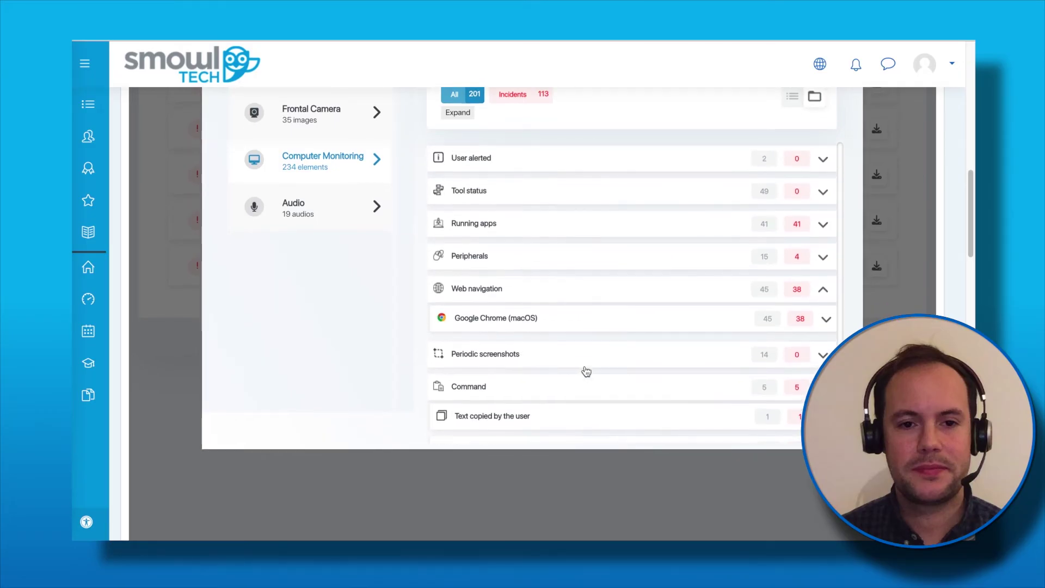
{"action": "left_click", "coordinate": [573, 290]}
{"action": "scroll", "coordinate": [354, 316], "scroll_direction": "up", "scroll_amount": 5}
{"action": "scroll", "coordinate": [355, 317], "scroll_direction": "up", "scroll_amount": 3}
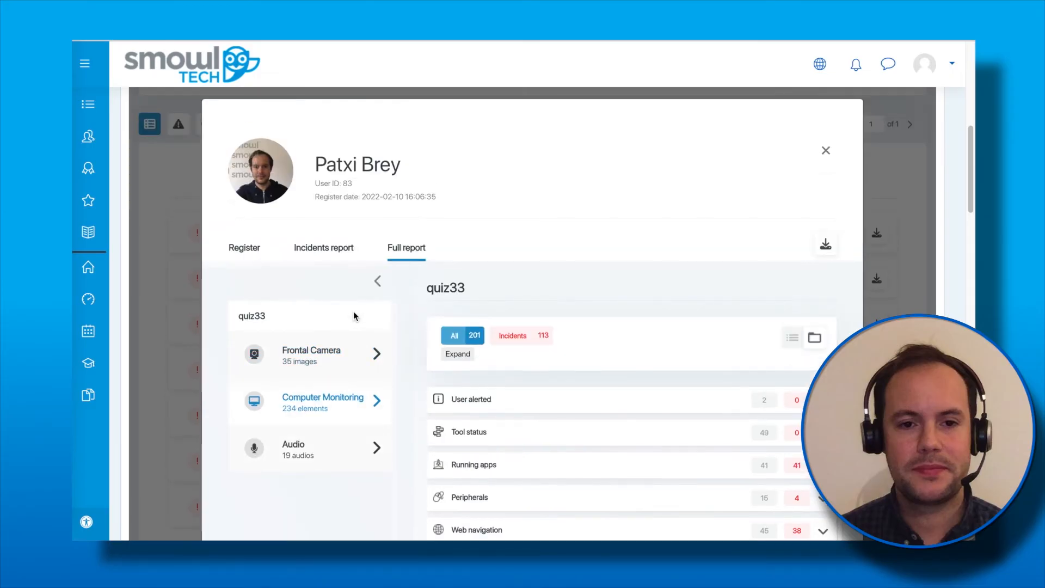
Step: Review the Computer monitoring options in the filter configuration and close it
{"action": "left_click", "coordinate": [828, 150]}
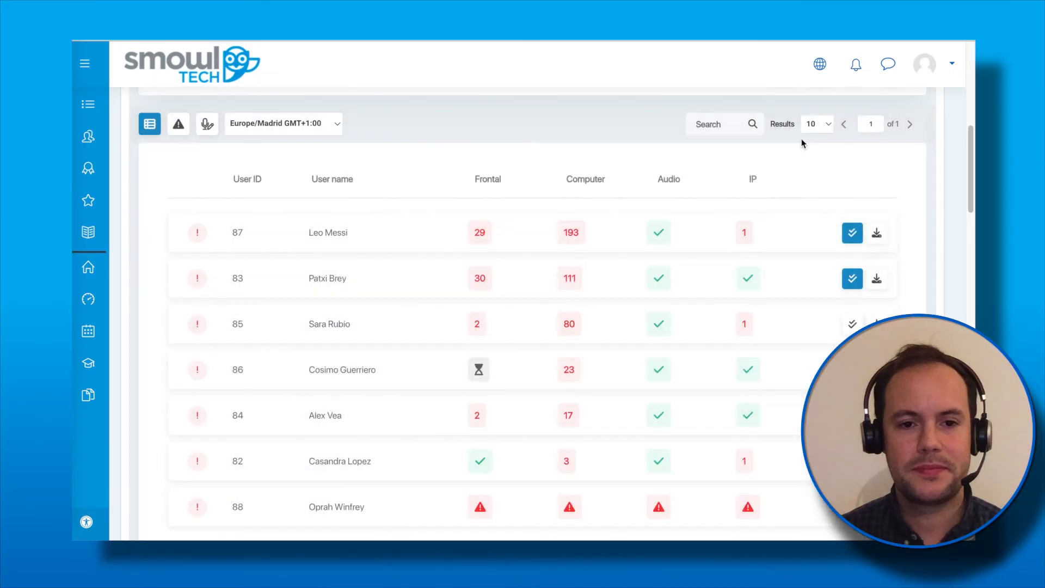
{"action": "scroll", "coordinate": [504, 203], "scroll_direction": "up", "scroll_amount": 3}
{"action": "scroll", "coordinate": [504, 202], "scroll_direction": "up", "scroll_amount": 2}
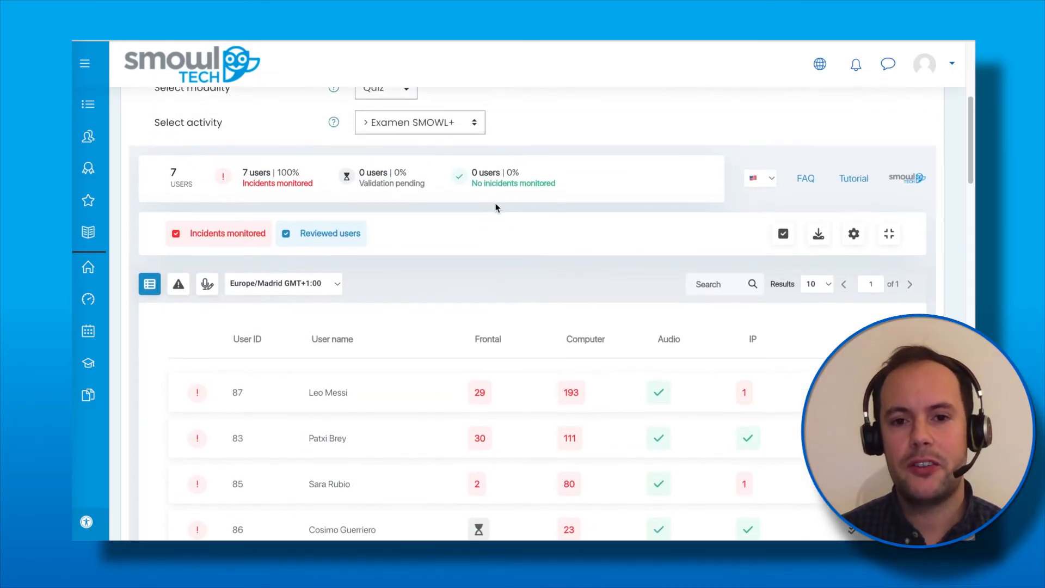
{"action": "scroll", "coordinate": [496, 202], "scroll_direction": "up", "scroll_amount": 2}
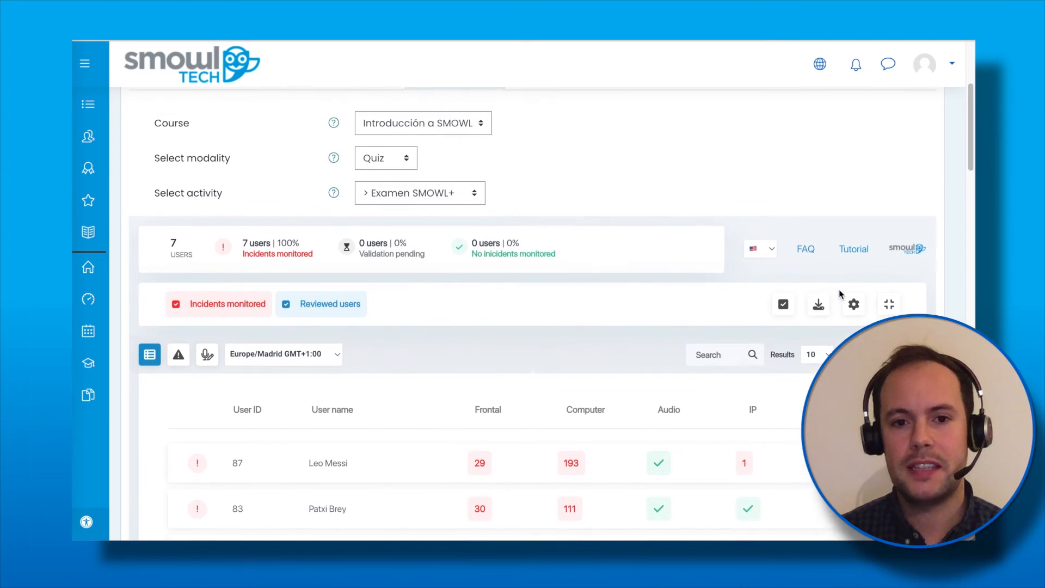
{"action": "left_click", "coordinate": [854, 304]}
{"action": "scroll", "coordinate": [591, 229], "scroll_direction": "down", "scroll_amount": 2}
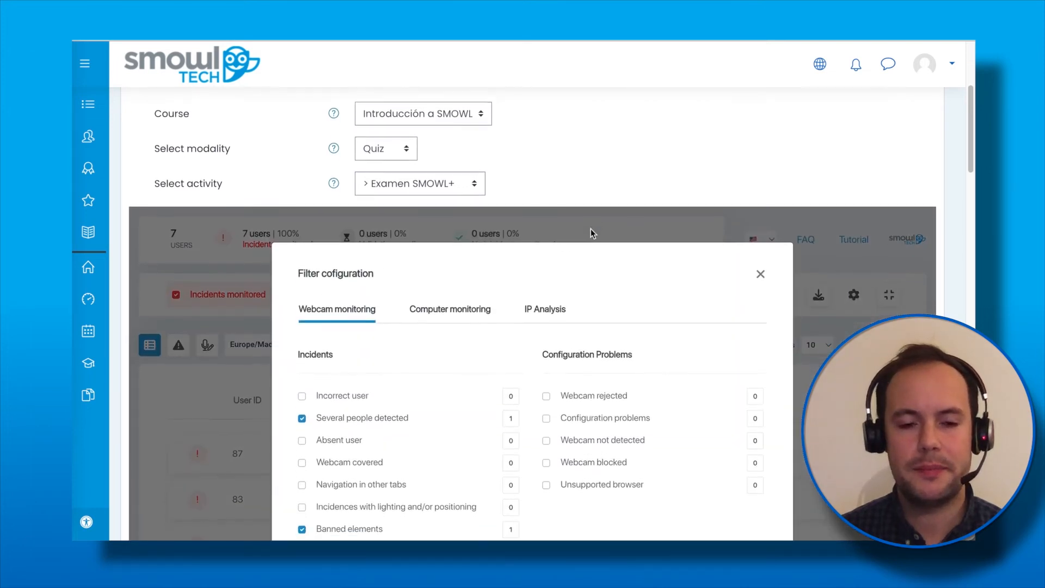
{"action": "scroll", "coordinate": [591, 228], "scroll_direction": "down", "scroll_amount": 2}
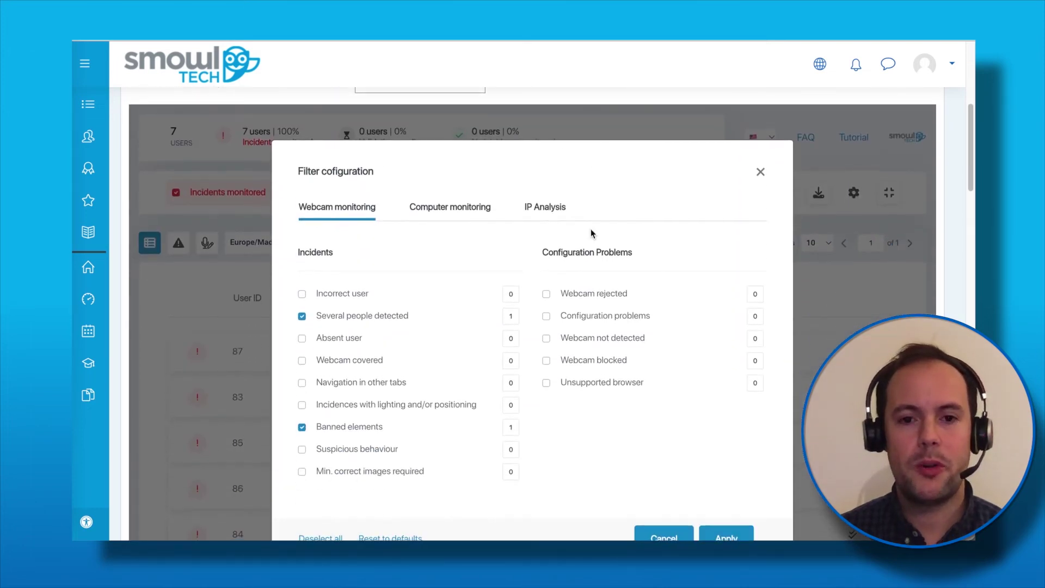
{"action": "left_click", "coordinate": [486, 212]}
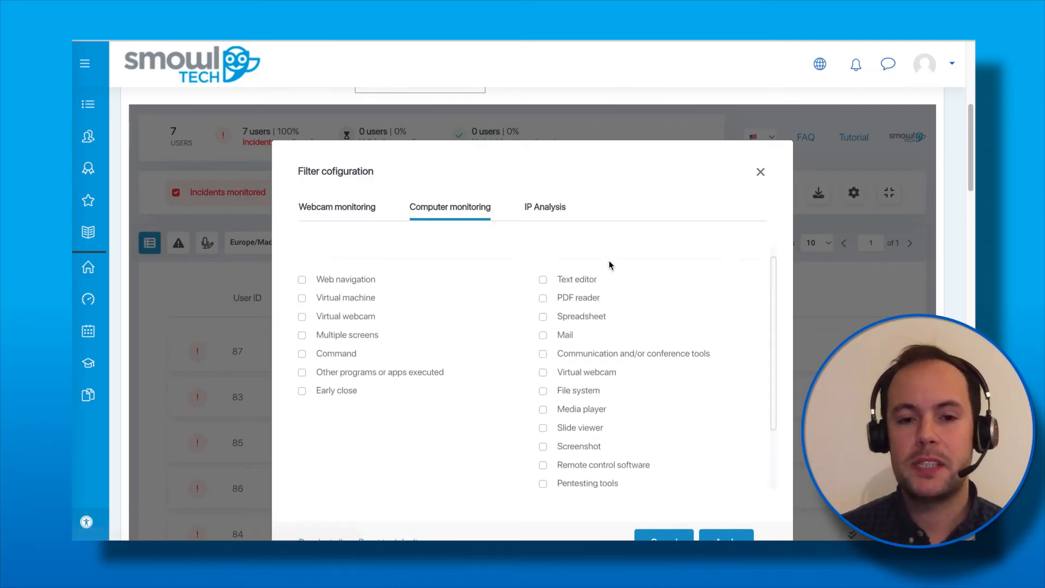
{"action": "scroll", "coordinate": [610, 266], "scroll_direction": "down", "scroll_amount": 2}
{"action": "scroll", "coordinate": [611, 266], "scroll_direction": "down", "scroll_amount": 1}
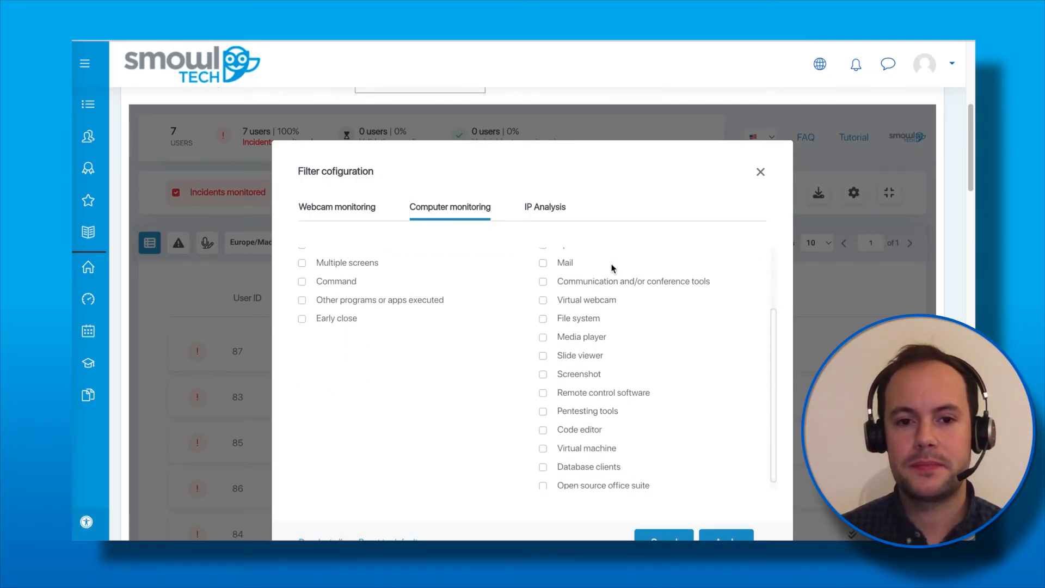
{"action": "scroll", "coordinate": [612, 268], "scroll_direction": "up", "scroll_amount": 3}
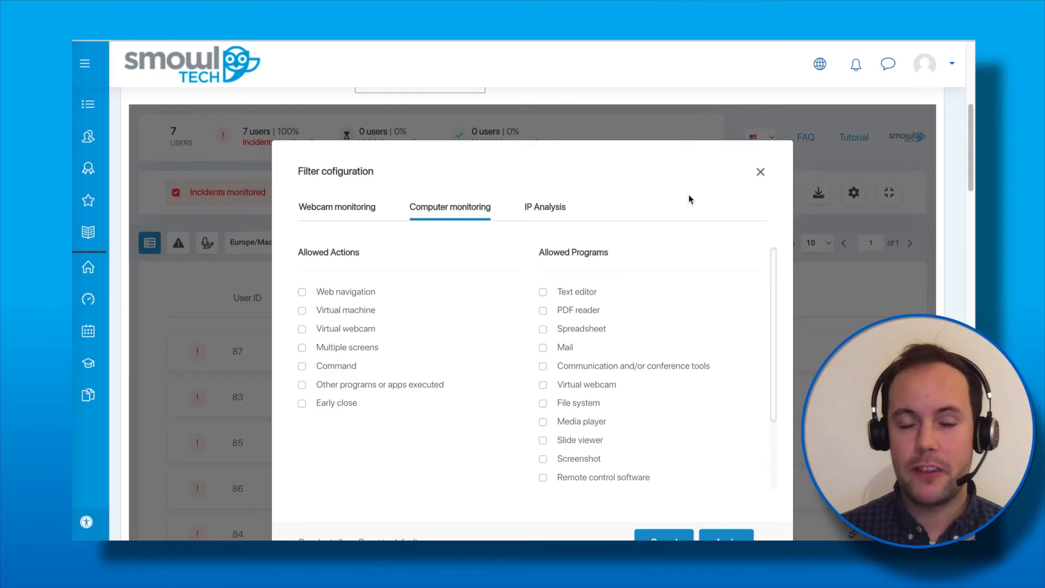
{"action": "left_click", "coordinate": [760, 174]}
{"action": "scroll", "coordinate": [503, 205], "scroll_direction": "up", "scroll_amount": 5}
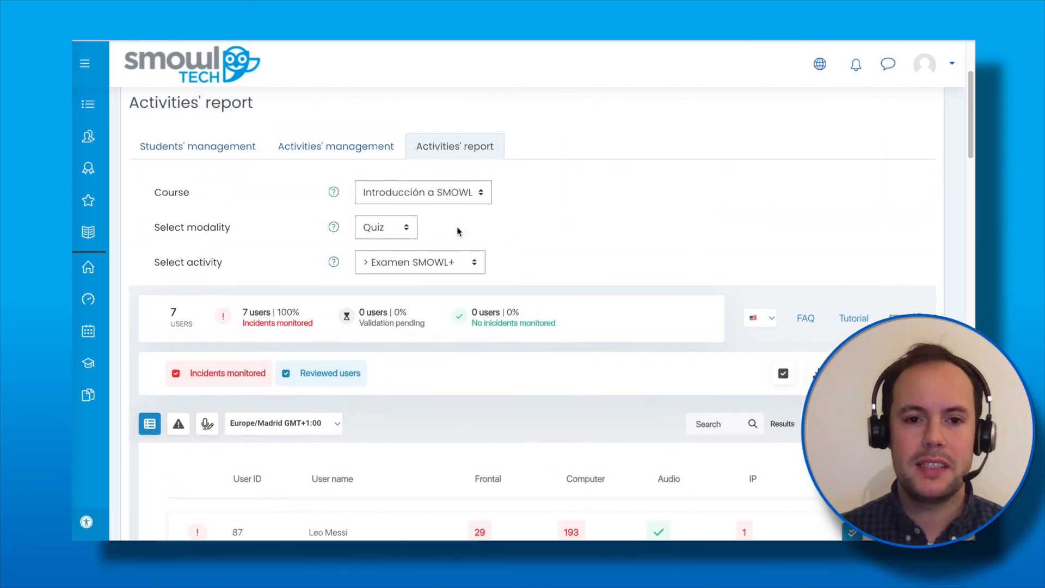
Step: Switch the report to Examen SMOWL360 and show user 83's full report with external-camera images
{"action": "left_click", "coordinate": [420, 263]}
{"action": "left_click", "coordinate": [434, 278]}
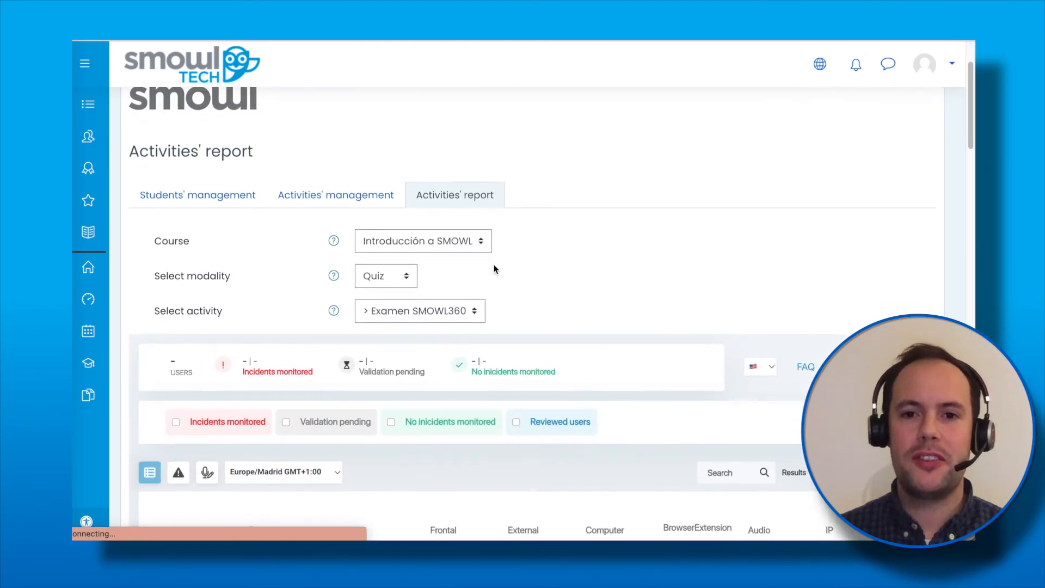
{"action": "scroll", "coordinate": [493, 267], "scroll_direction": "down", "scroll_amount": 4}
{"action": "scroll", "coordinate": [495, 268], "scroll_direction": "down", "scroll_amount": 2}
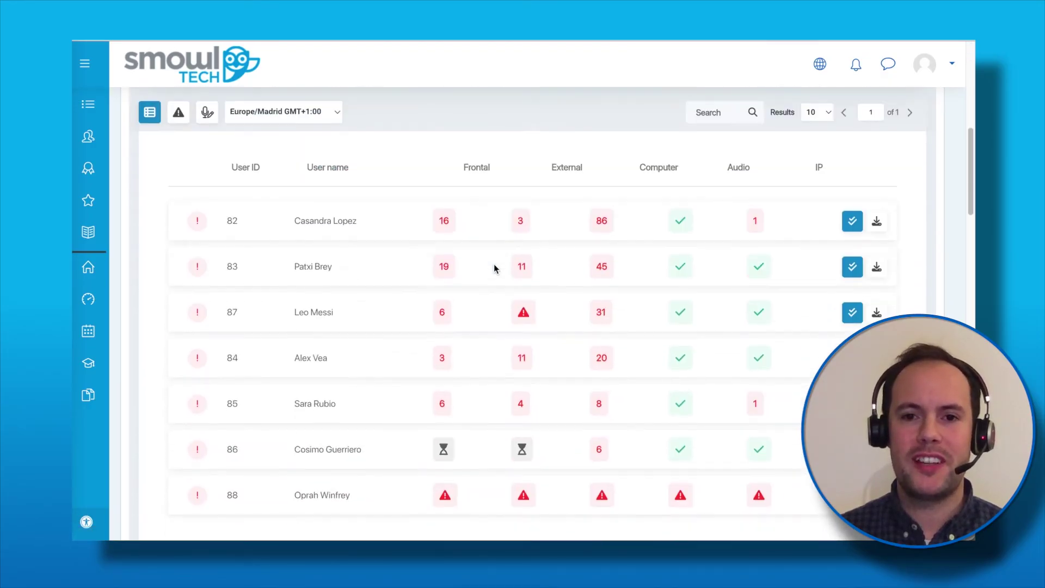
{"action": "left_click", "coordinate": [400, 273]}
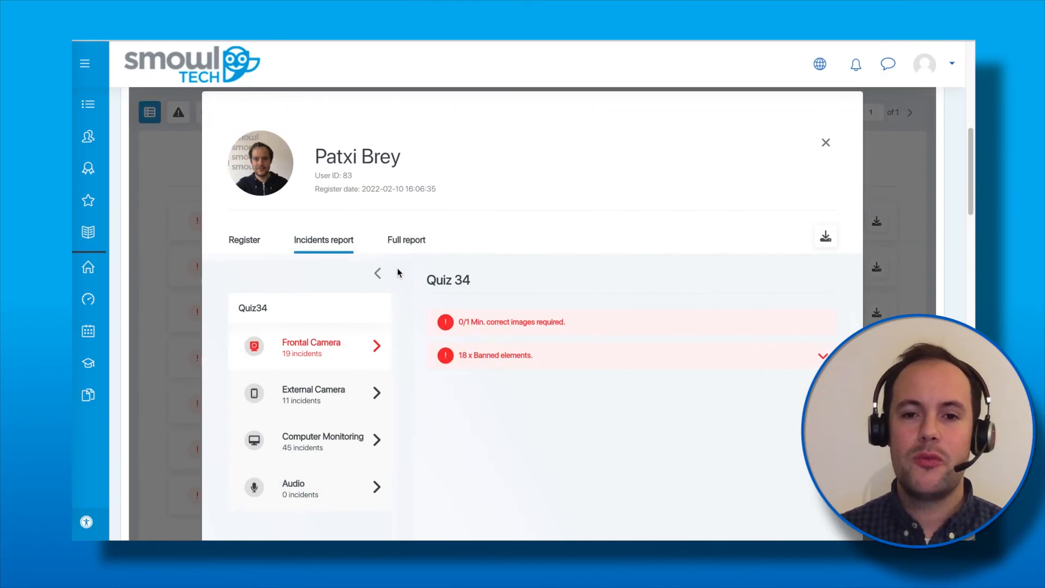
{"action": "left_click", "coordinate": [406, 239]}
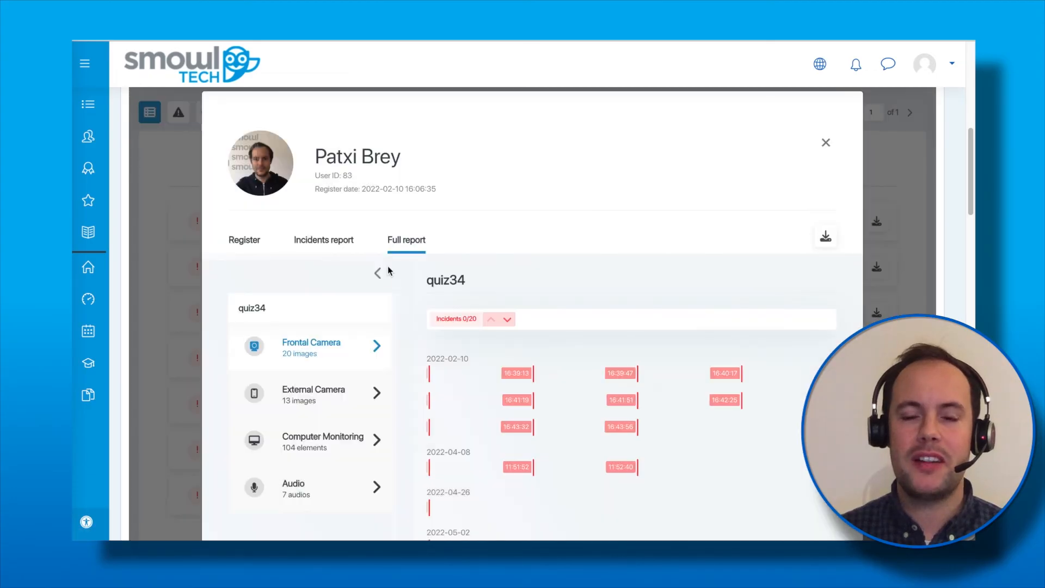
{"action": "left_click", "coordinate": [326, 389]}
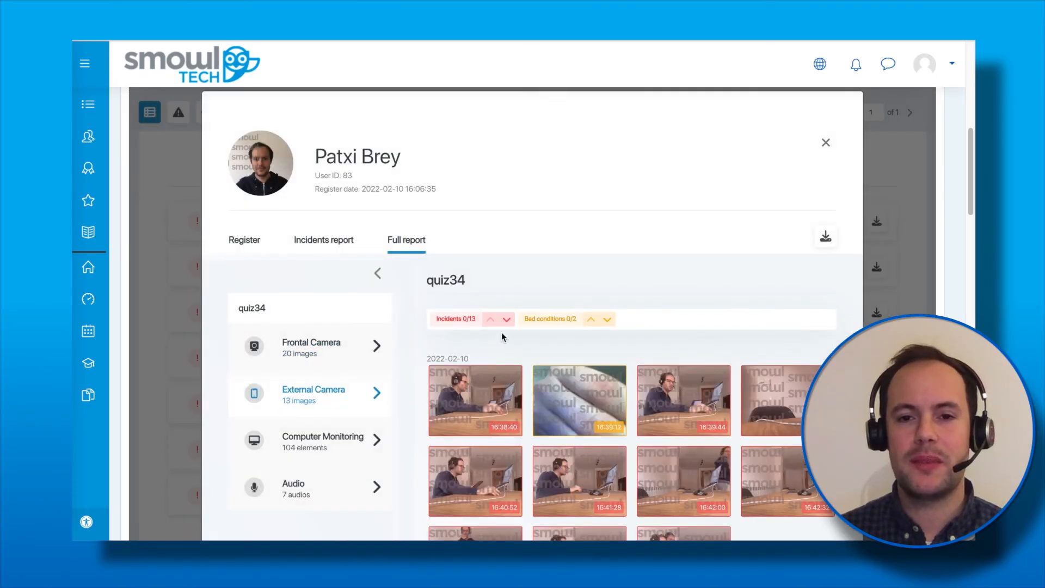
{"action": "scroll", "coordinate": [580, 325], "scroll_direction": "down", "scroll_amount": 1}
{"action": "scroll", "coordinate": [579, 325], "scroll_direction": "down", "scroll_amount": 2}
Step: Browse the enlarged external-camera photos, then close the student's report
{"action": "left_click", "coordinate": [567, 368]}
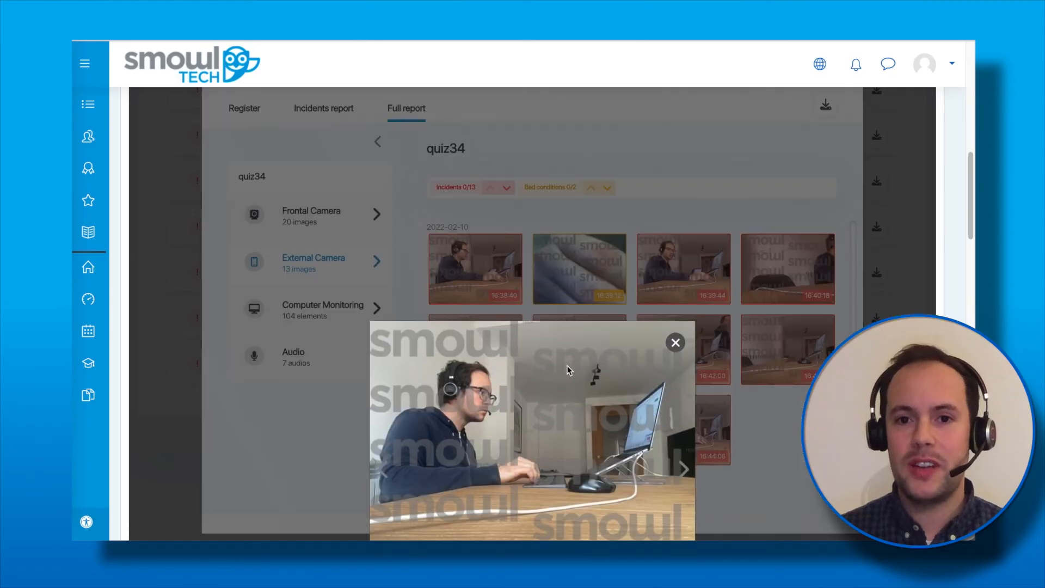
{"action": "left_click", "coordinate": [677, 468]}
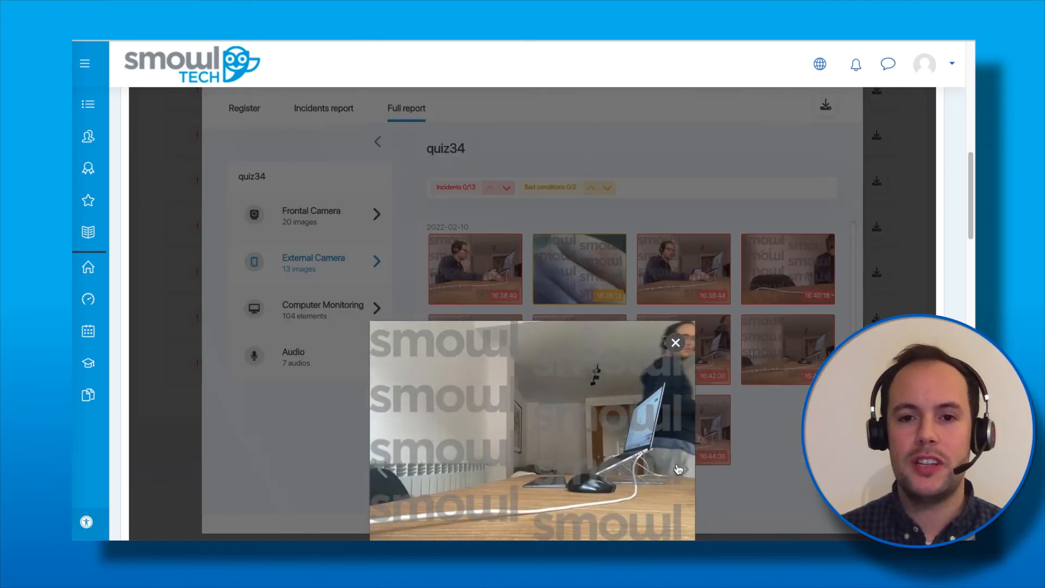
{"action": "left_click", "coordinate": [676, 468]}
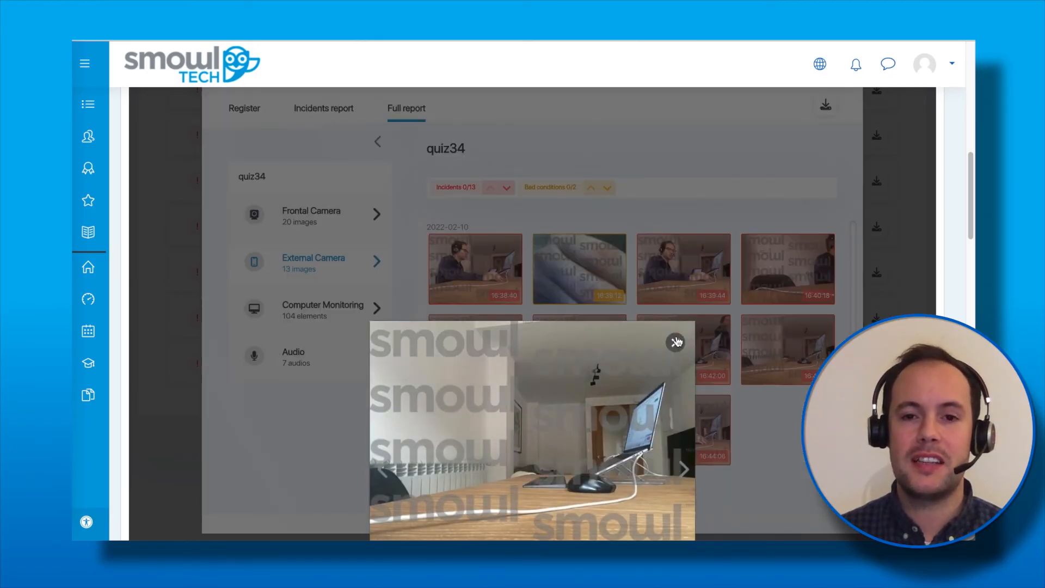
{"action": "left_click", "coordinate": [676, 342]}
{"action": "scroll", "coordinate": [572, 285], "scroll_direction": "up", "scroll_amount": 3}
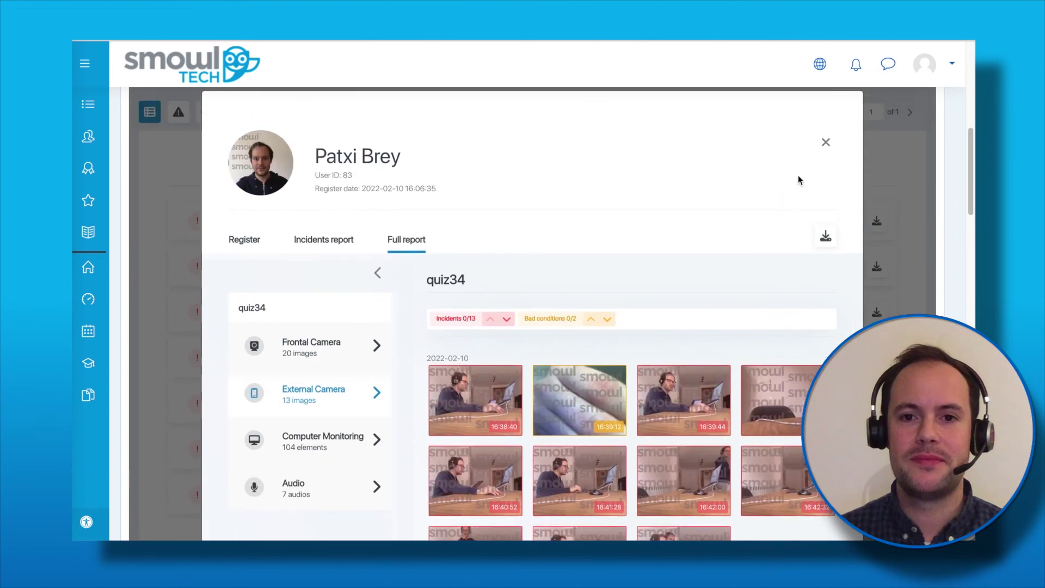
{"action": "left_click", "coordinate": [825, 145]}
{"action": "scroll", "coordinate": [604, 246], "scroll_direction": "up", "scroll_amount": 4}
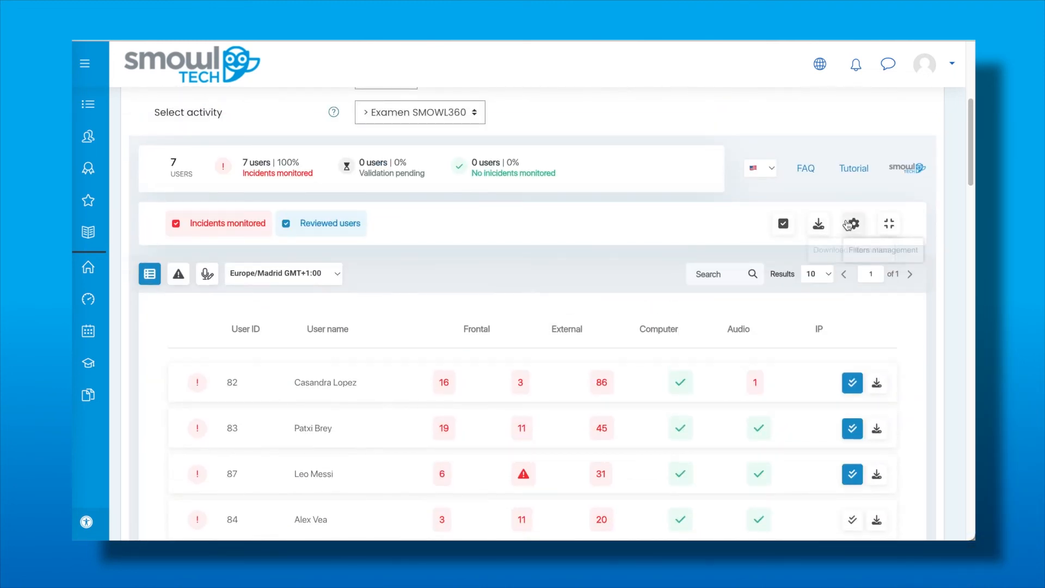
{"action": "left_click", "coordinate": [818, 224]}
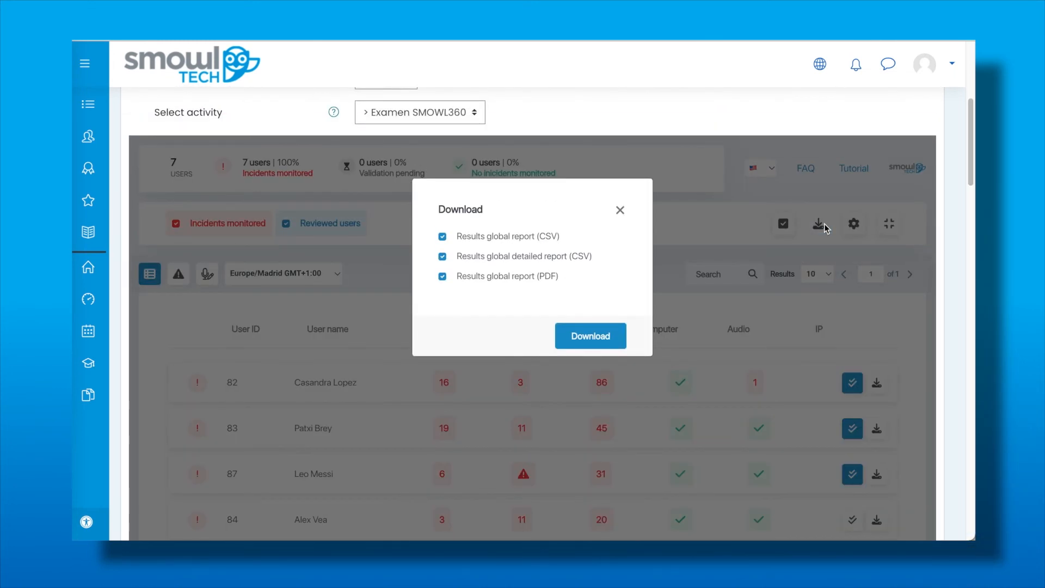
{"action": "left_click", "coordinate": [619, 212]}
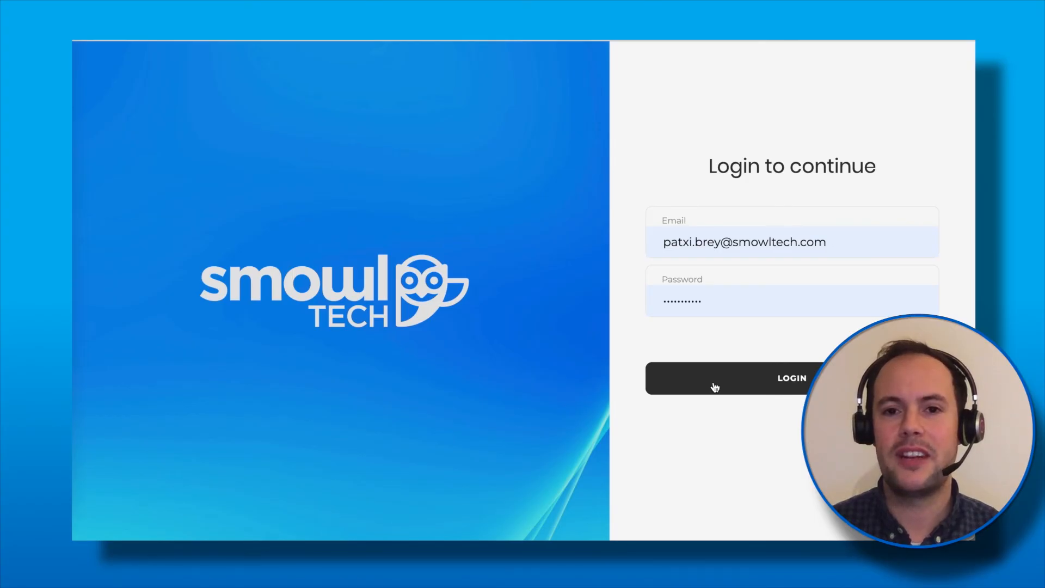
Step: Sign in to MySMOWL and confirm Instituto de Manu as the institution
{"action": "left_click", "coordinate": [715, 387]}
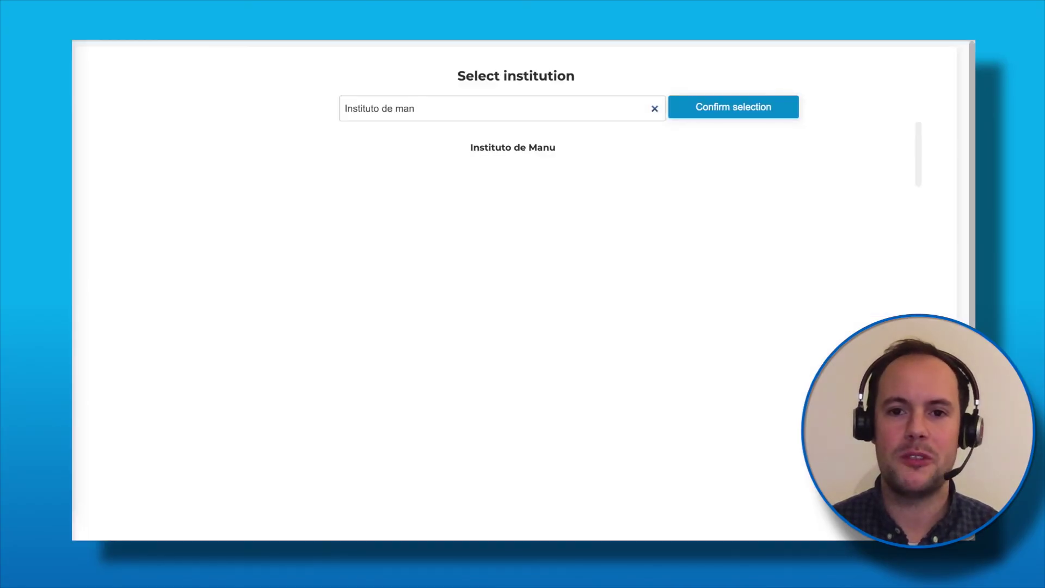
{"action": "left_click", "coordinate": [531, 149]}
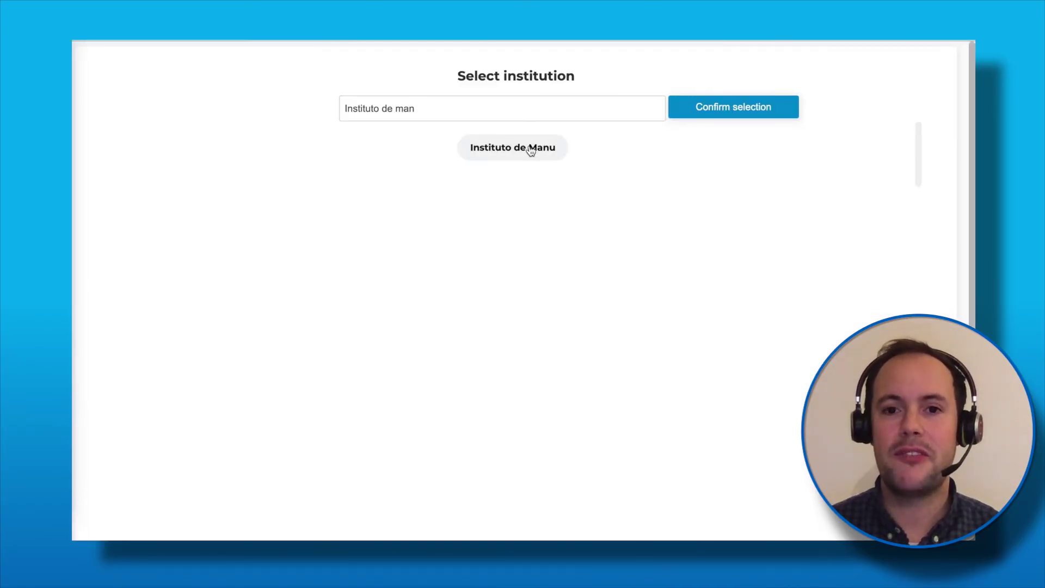
{"action": "left_click", "coordinate": [702, 113]}
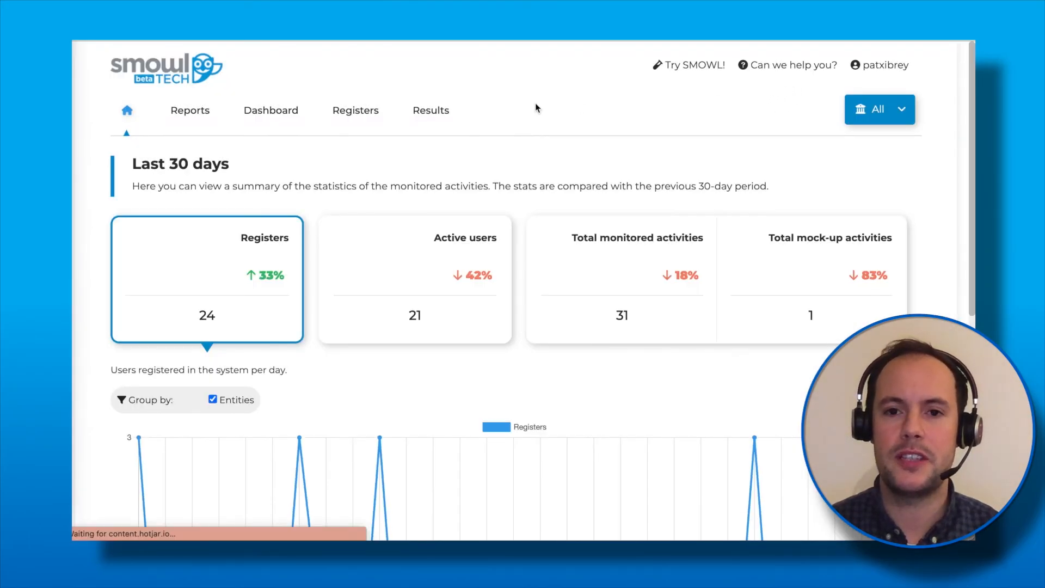
Step: On the Dashboard, start a custom date range at 1 April 2022
{"action": "left_click", "coordinate": [272, 112]}
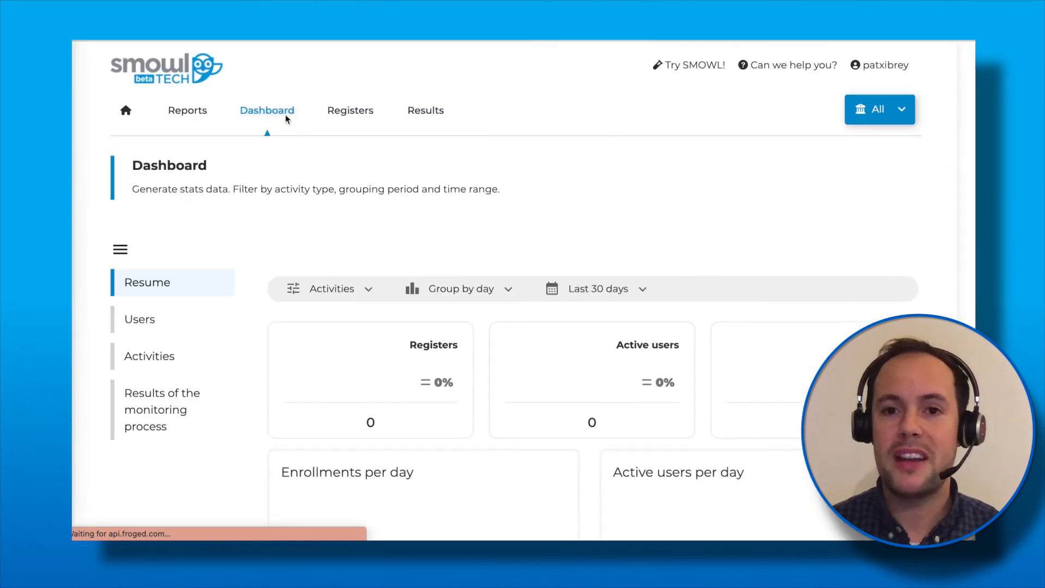
{"action": "scroll", "coordinate": [512, 150], "scroll_direction": "down", "scroll_amount": 1}
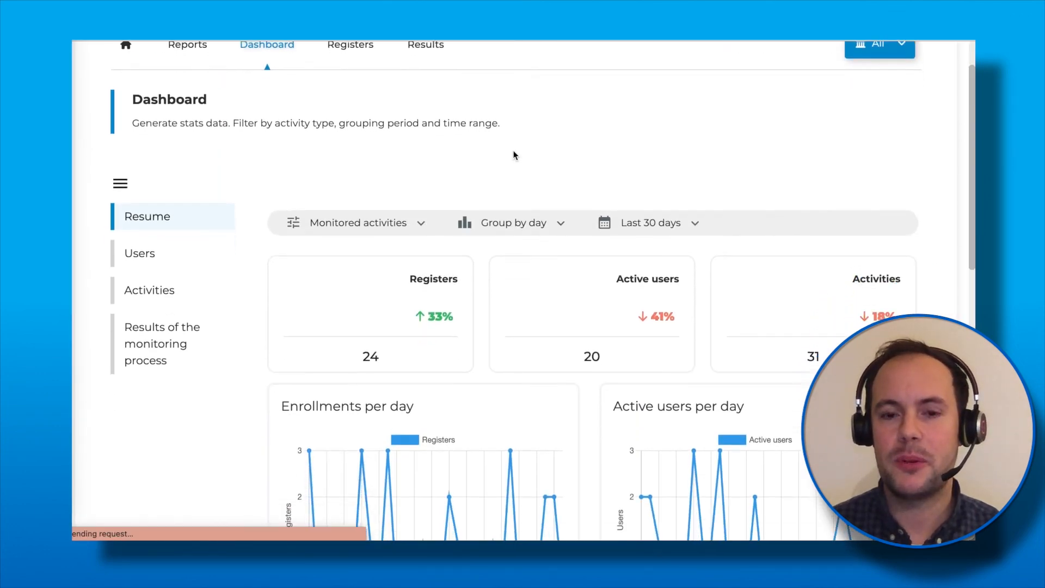
{"action": "scroll", "coordinate": [513, 154], "scroll_direction": "down", "scroll_amount": 1}
{"action": "scroll", "coordinate": [514, 154], "scroll_direction": "up", "scroll_amount": 1}
{"action": "scroll", "coordinate": [513, 154], "scroll_direction": "up", "scroll_amount": 1}
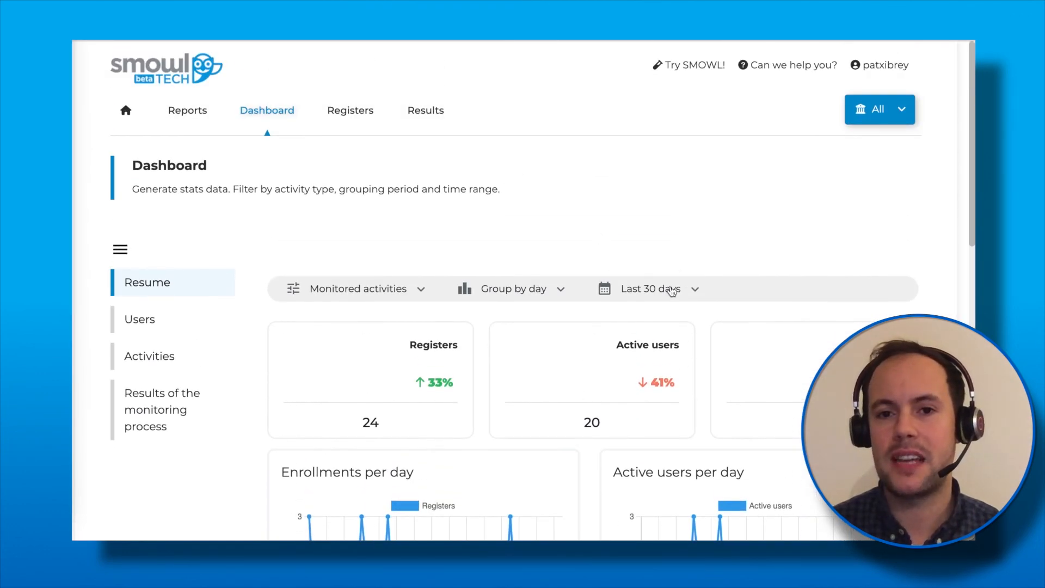
{"action": "left_click", "coordinate": [691, 293]}
{"action": "left_click", "coordinate": [858, 321]}
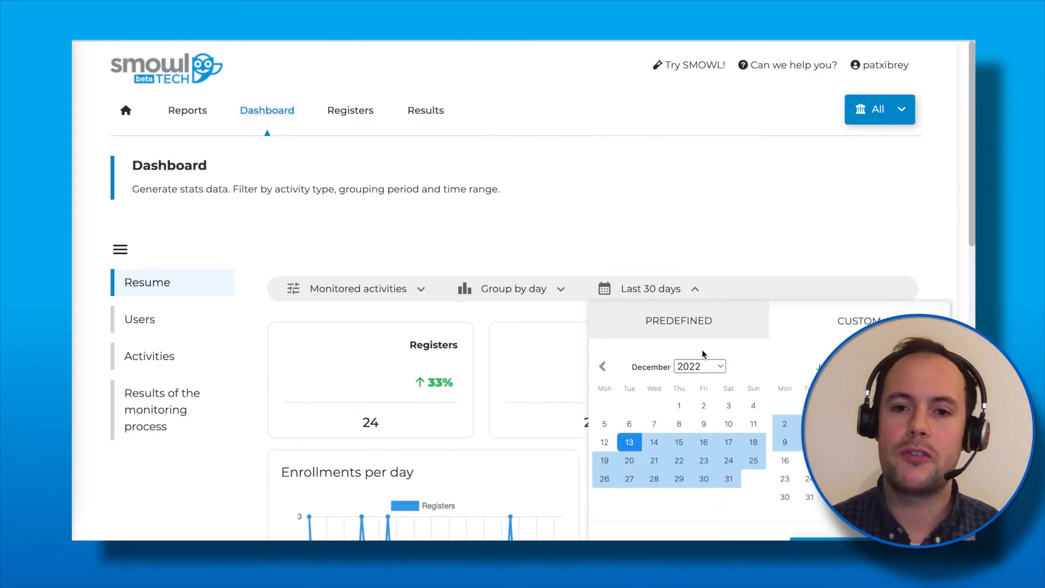
{"action": "left_click", "coordinate": [603, 367]}
{"action": "left_click", "coordinate": [602, 367]}
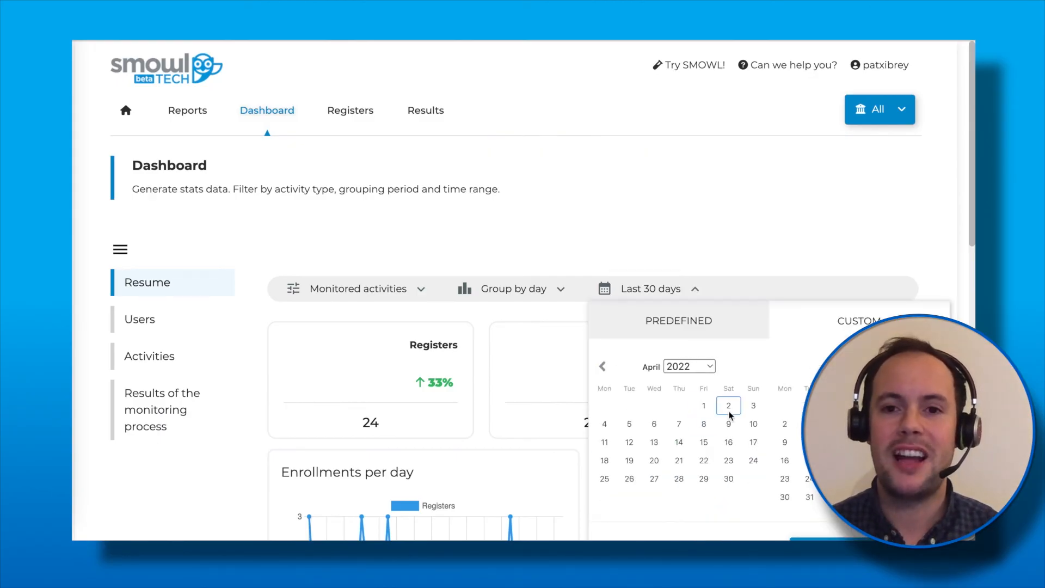
{"action": "left_click", "coordinate": [703, 406]}
Step: Extend the range through December 2022 and apply it to the statistics
{"action": "left_click", "coordinate": [753, 406]}
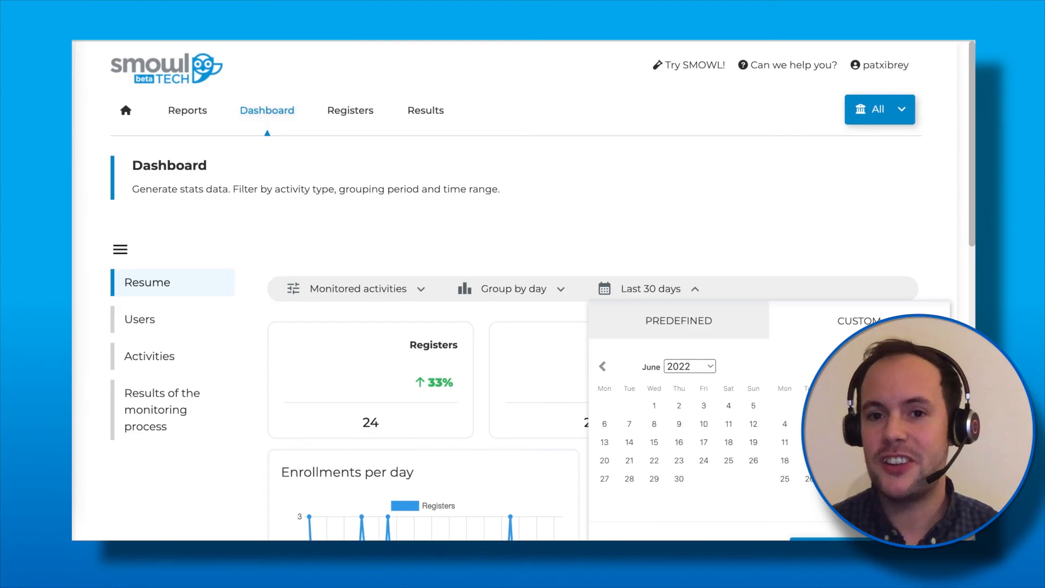
{"action": "left_click", "coordinate": [821, 366]}
{"action": "left_click", "coordinate": [821, 366]}
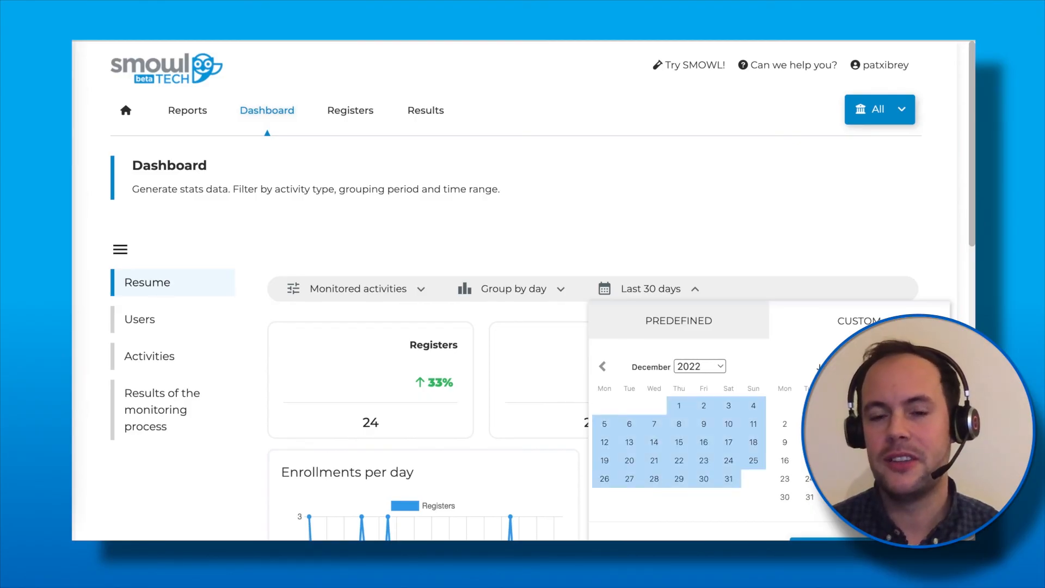
{"action": "scroll", "coordinate": [685, 368], "scroll_direction": "down", "scroll_amount": 3}
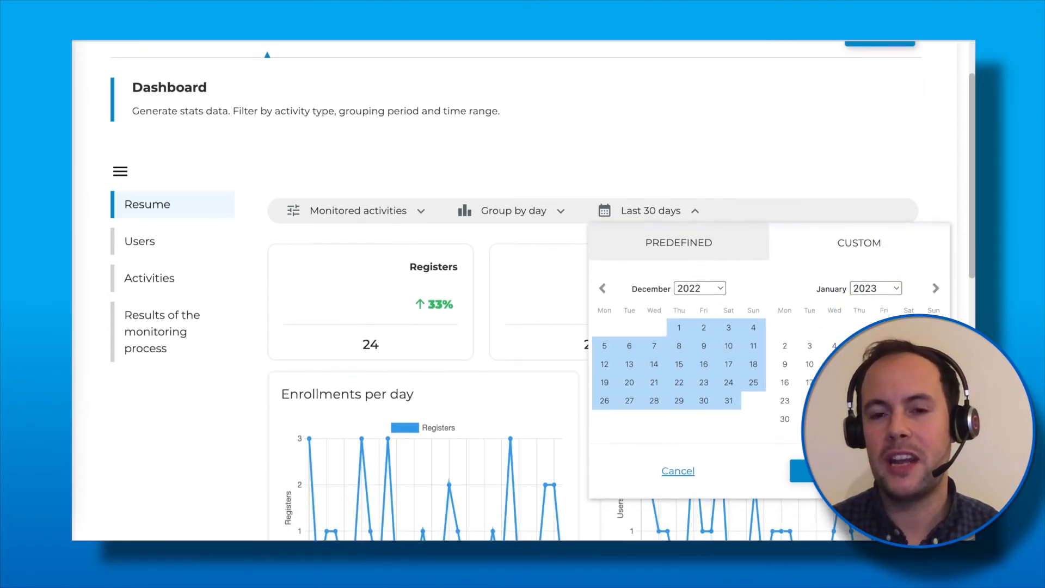
{"action": "left_click", "coordinate": [815, 527]}
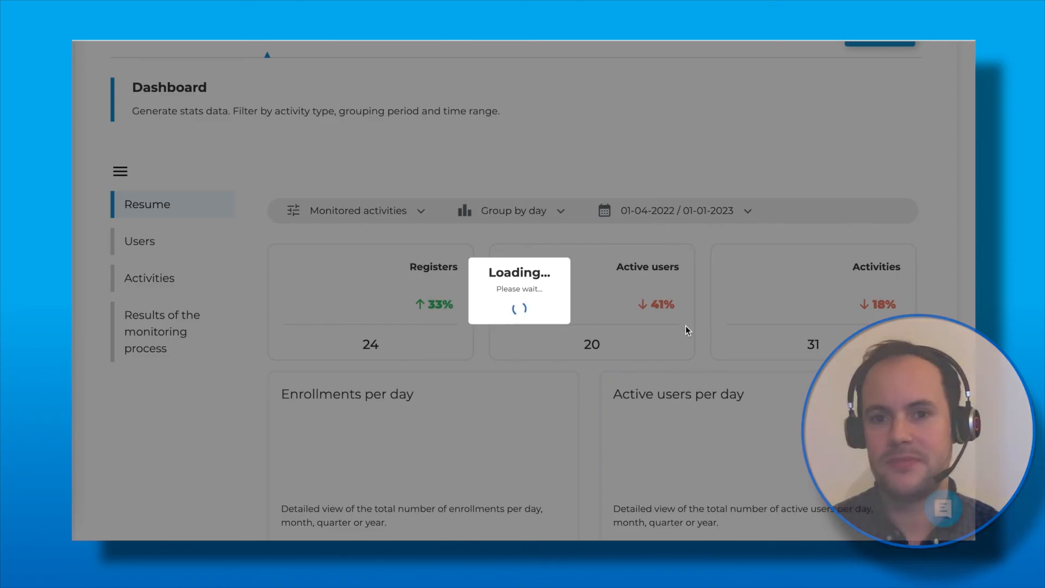
{"action": "scroll", "coordinate": [691, 320], "scroll_direction": "down", "scroll_amount": 3}
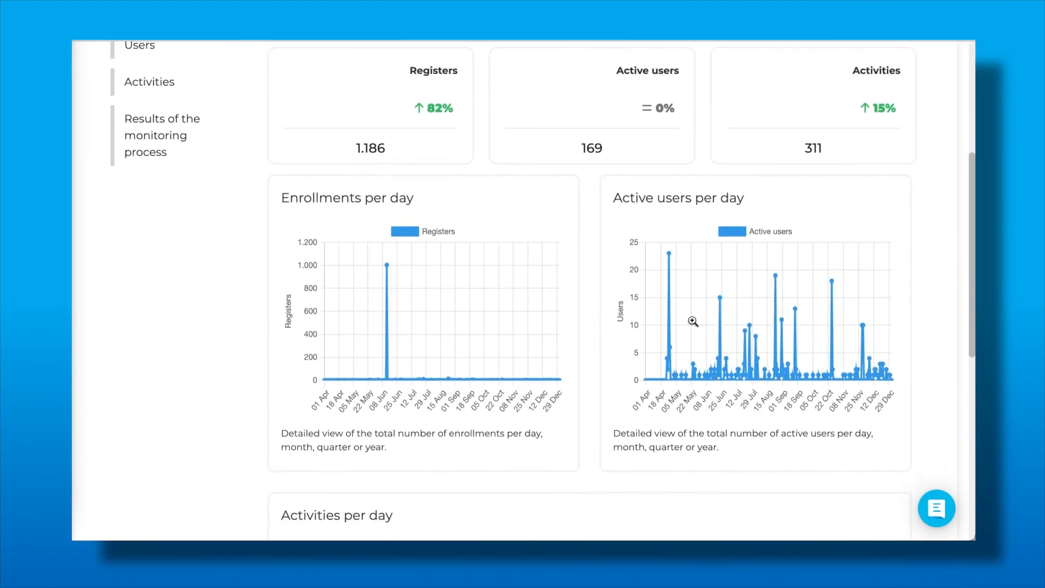